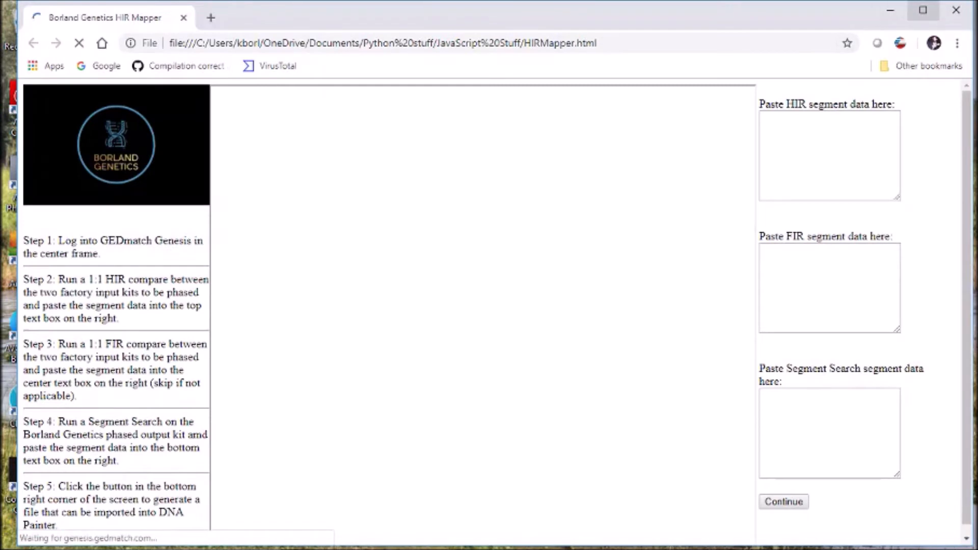
# Step: Maximize the browser window and log in to GEDmatch Genesis with the saved e-mail address and the account password
pyautogui.click(923, 10)
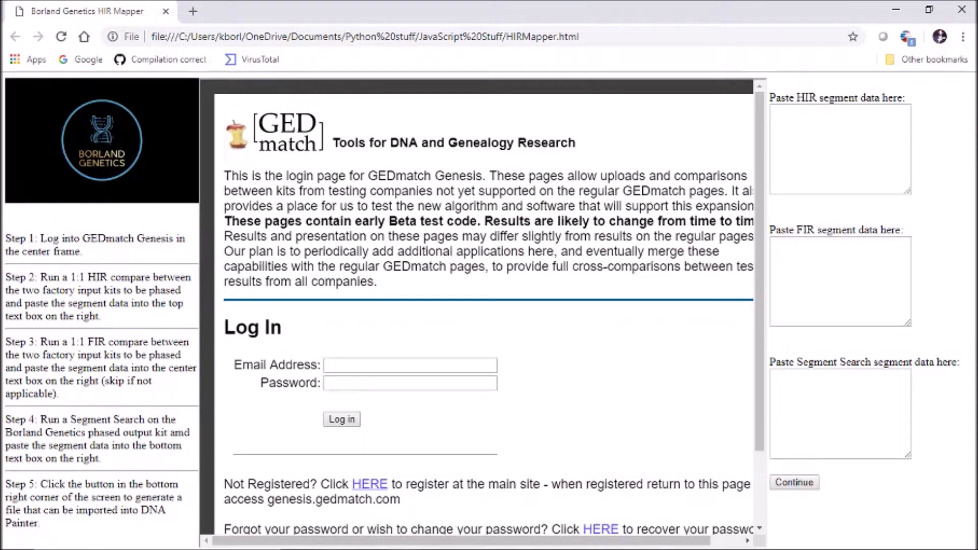
pyautogui.click(411, 366)
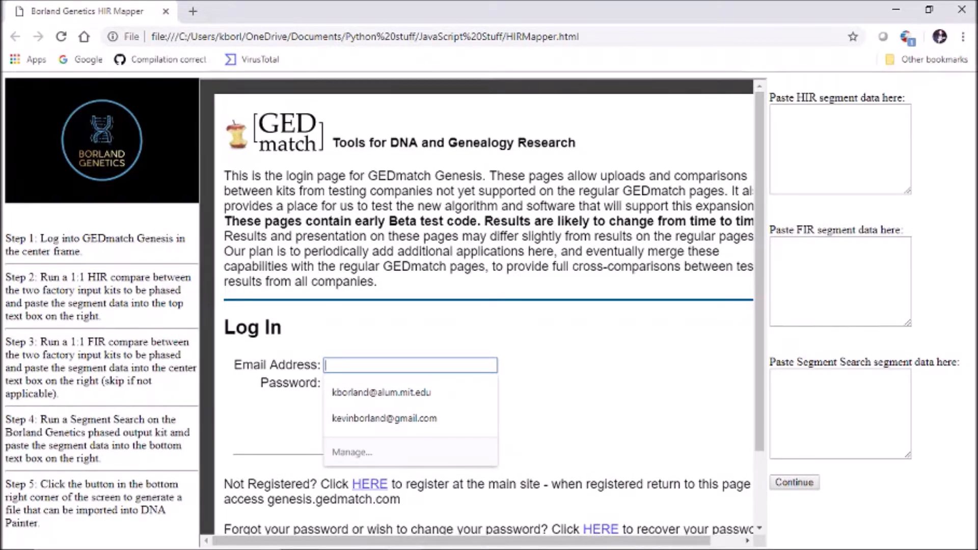
pyautogui.press('Down')
pyautogui.press('Return')
pyautogui.press('Tab')
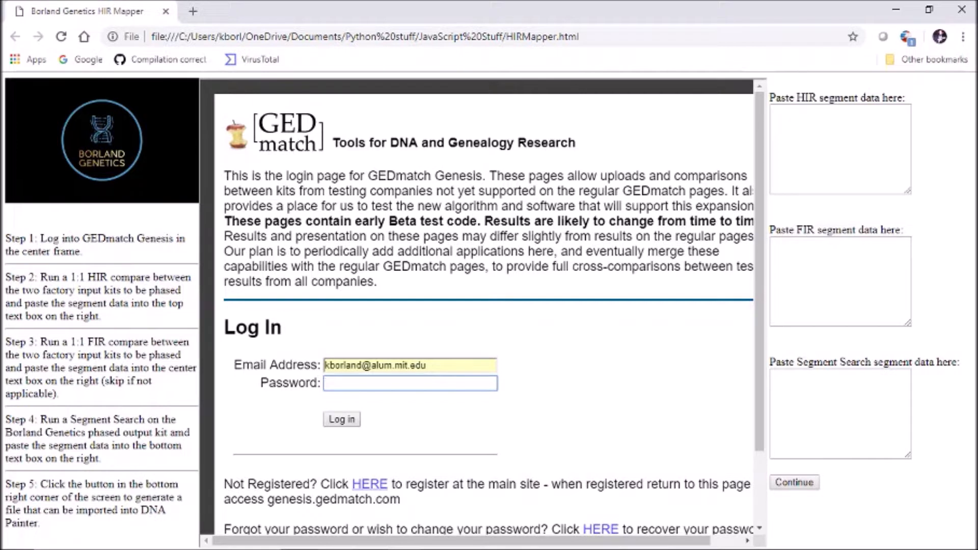
pyautogui.write('********')
pyautogui.press('Tab')
pyautogui.press('Return')
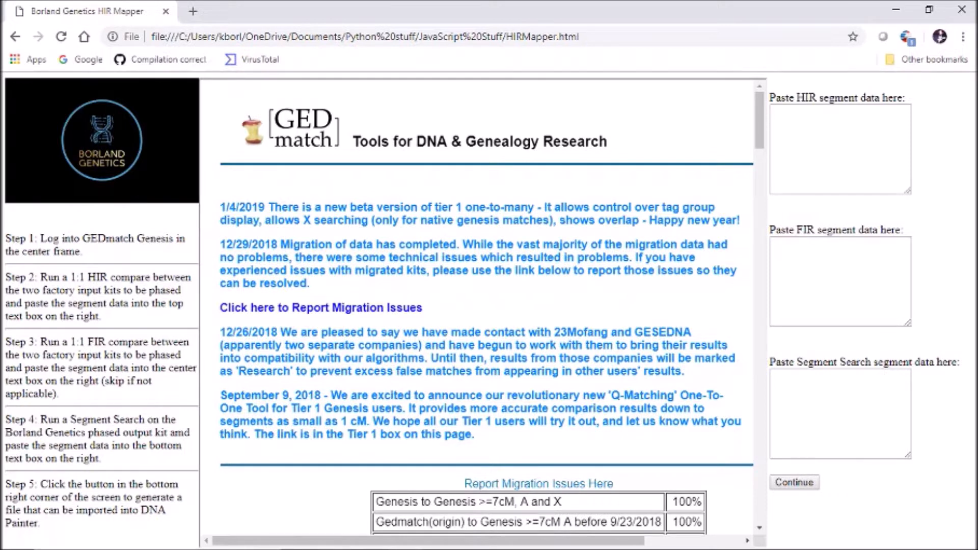
# Step: Find the first relative's 29% kit in the GEDmatch kit list by first name and copy its kit number
pyautogui.scroll(-4, 487, 306)
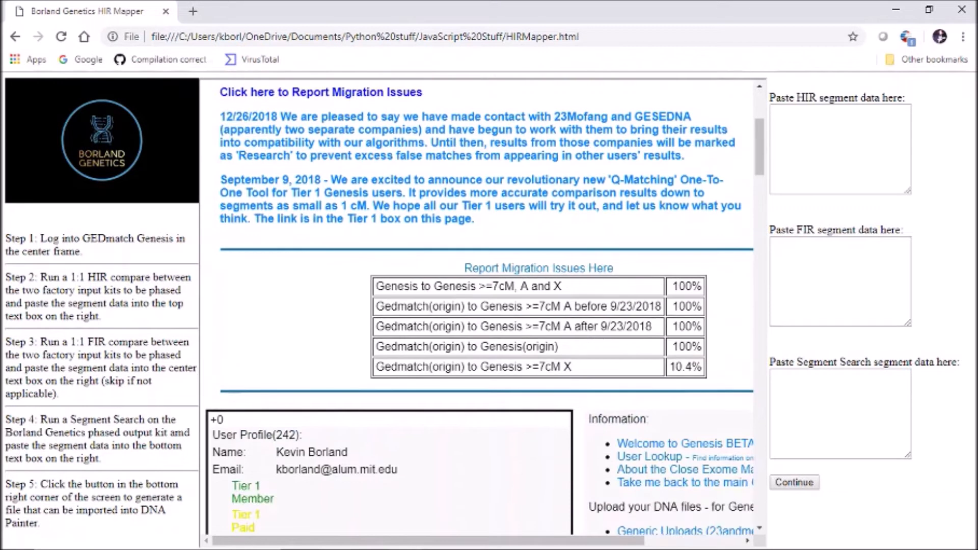
pyautogui.scroll(4, 487, 306)
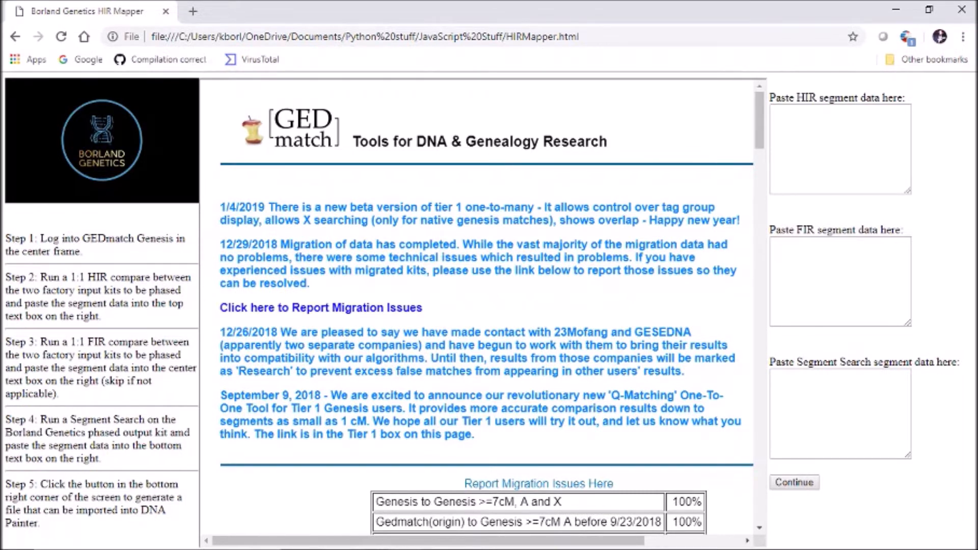
pyautogui.scroll(-13, 479, 306)
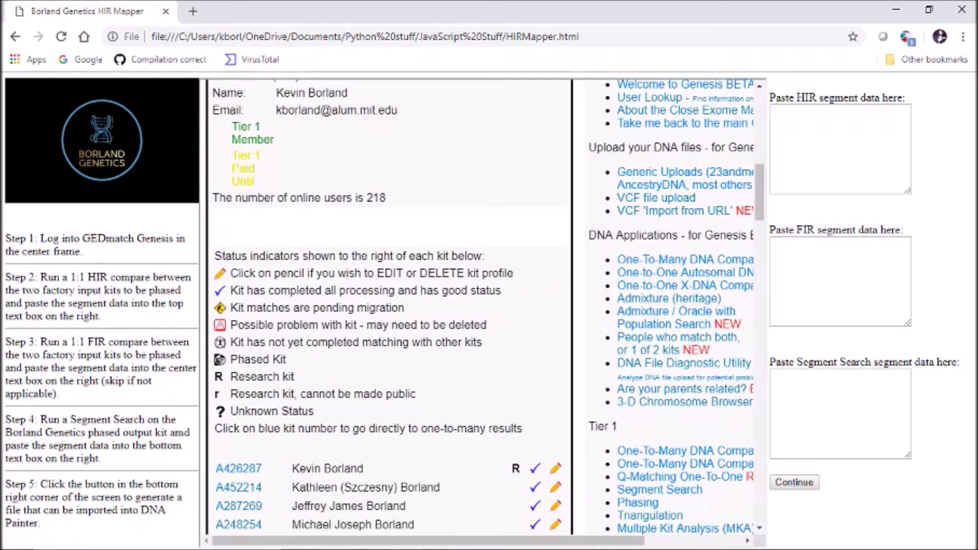
pyautogui.scroll(-5, 390, 305)
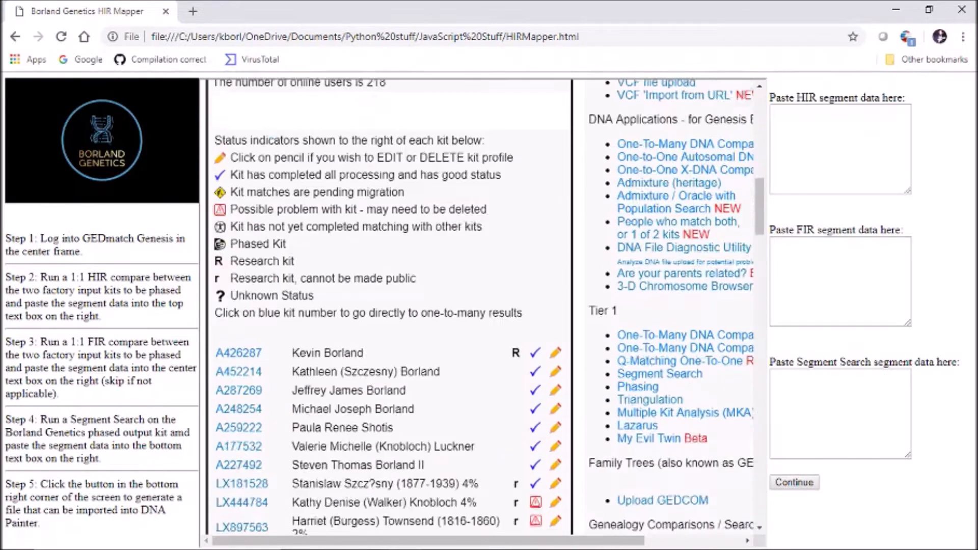
pyautogui.scroll(-13, 390, 306)
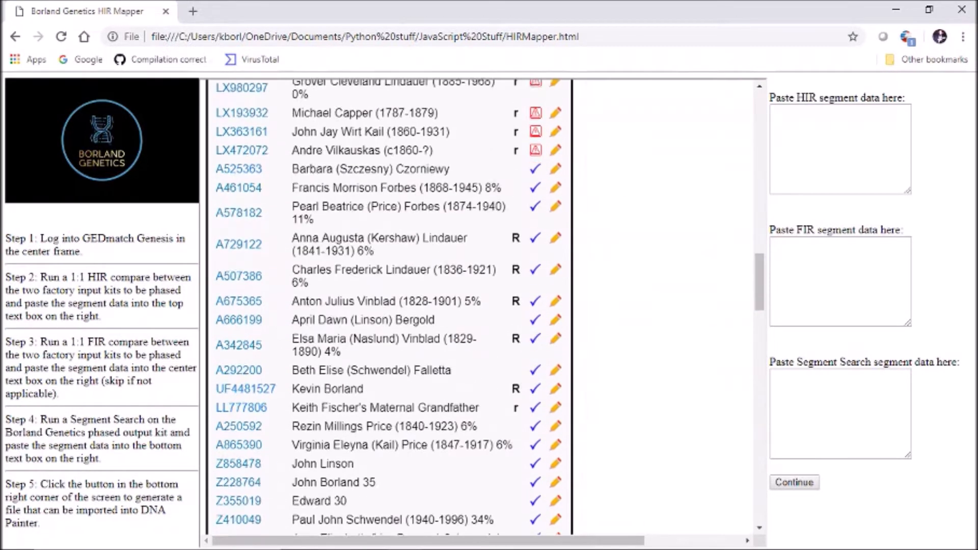
pyautogui.hotkey('ctrl', 'f')
pyautogui.write('eloise')
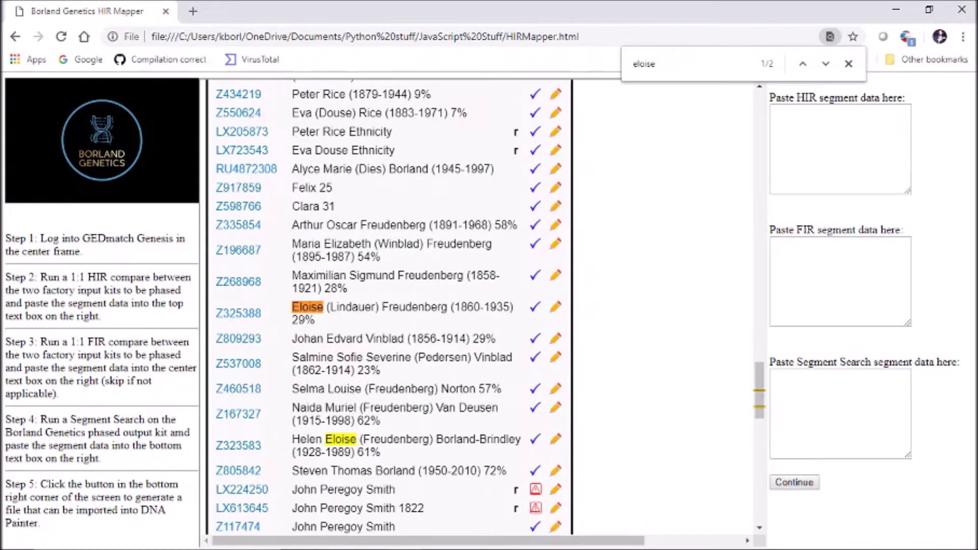
pyautogui.moveTo(263, 313); pyautogui.dragTo(230, 313)
pyautogui.moveTo(229, 313); pyautogui.dragTo(215, 314)
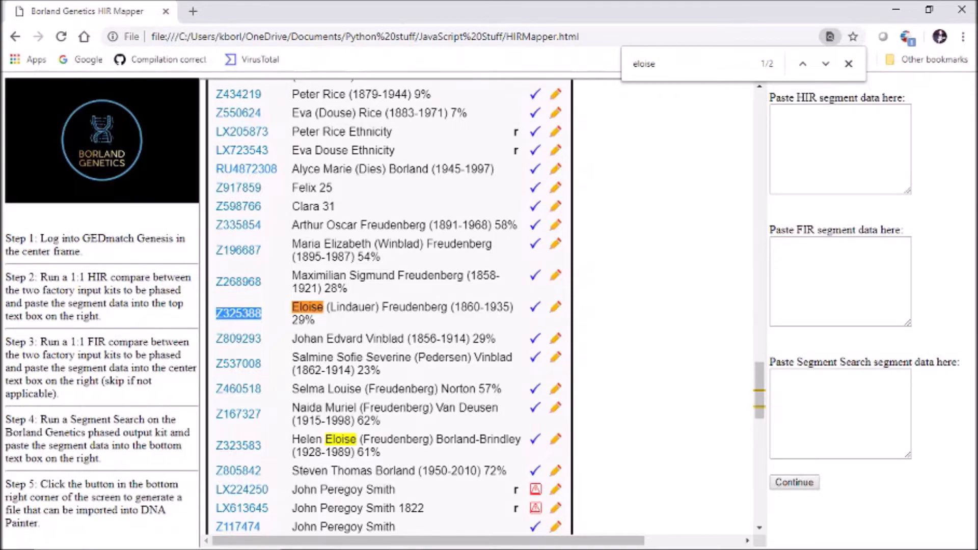
# Step: Open the One-to-One Autosomal DNA Comparison form and enter the copied kit number as Kit Number 1
pyautogui.scroll(15, 388, 306)
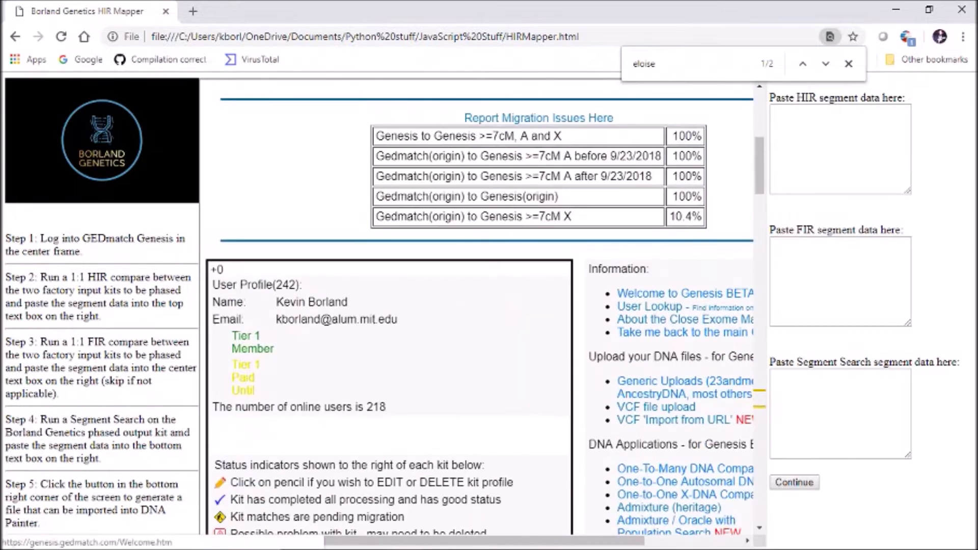
pyautogui.scroll(-3, 387, 306)
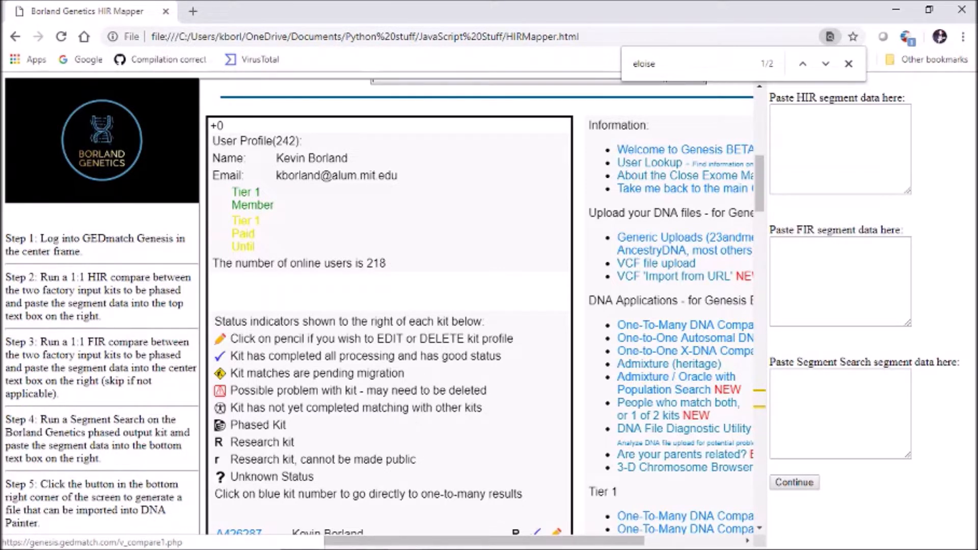
pyautogui.click(683, 338)
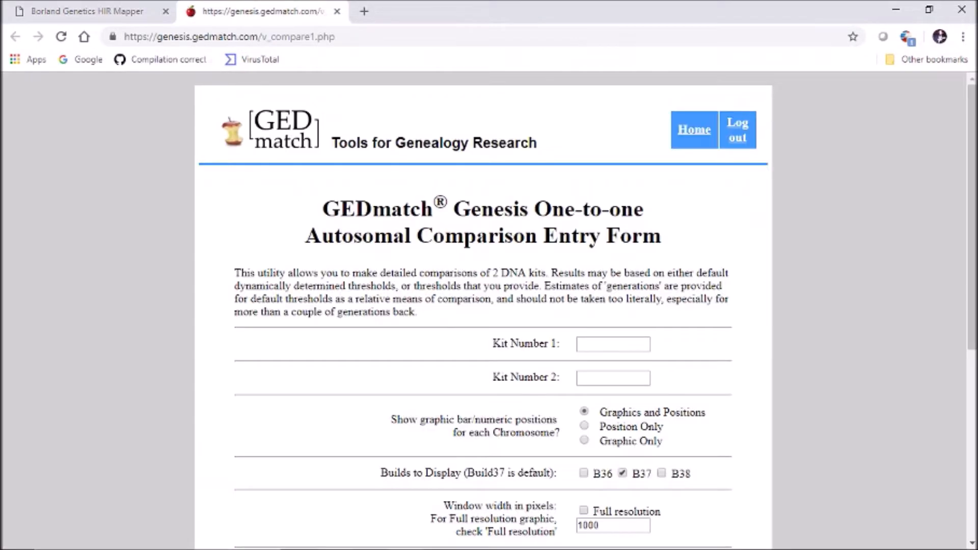
pyautogui.click(613, 344)
# Step: Return to the HIR Mapper page, find the second relative's 58% kit by first name and copy its kit number
pyautogui.click(92, 11)
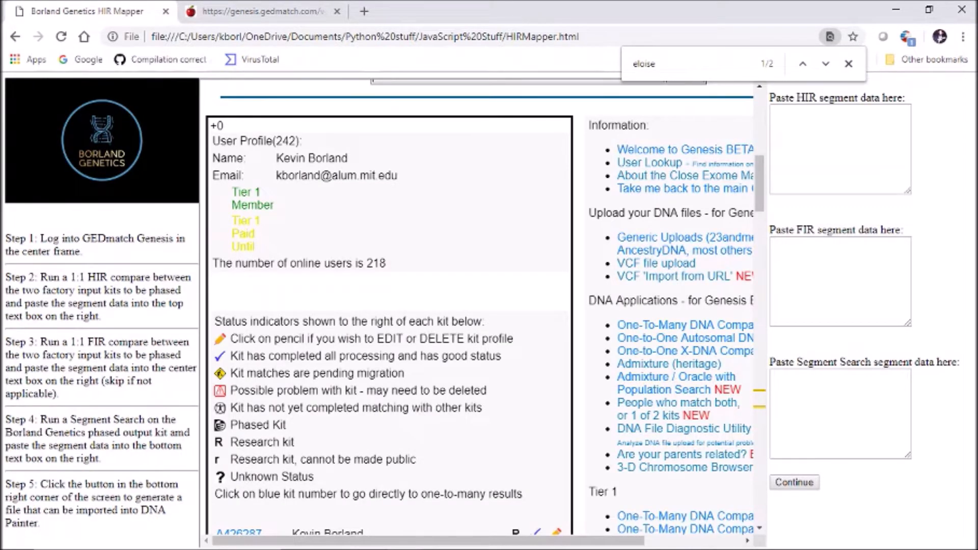
pyautogui.scroll(-2, 479, 305)
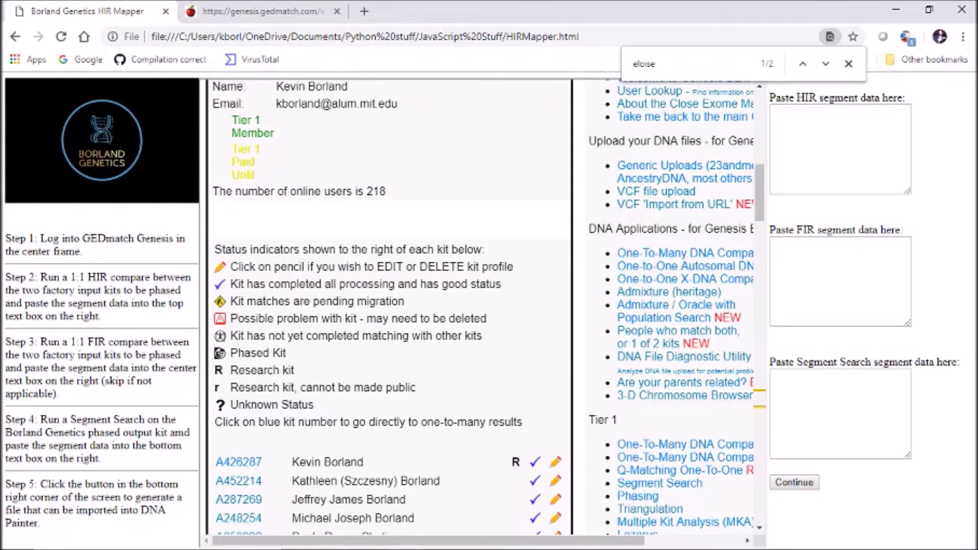
pyautogui.hotkey('ctrl', 'f')
pyautogui.write('arthur')
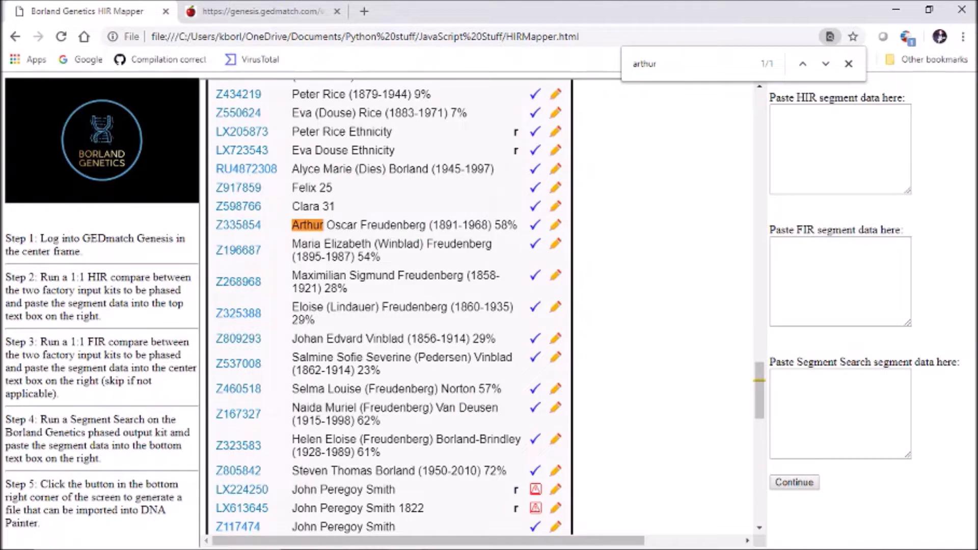
pyautogui.moveTo(262, 224); pyautogui.dragTo(215, 225)
pyautogui.hotkey('ctrl', 'c')
pyautogui.click(213, 226)
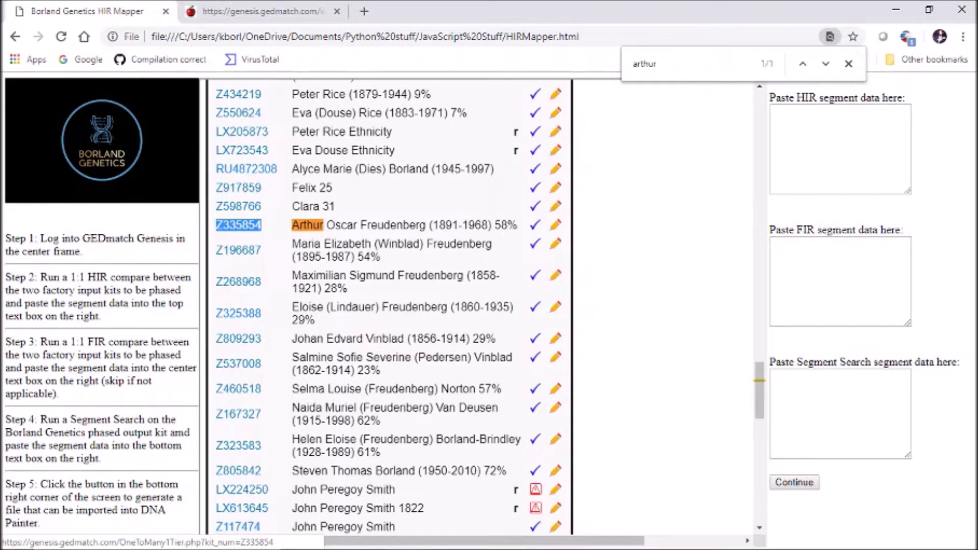
# Step: Enter the copied kit number as Kit Number 2 in the comparison form and submit it with the default settings
pyautogui.click(306, 12)
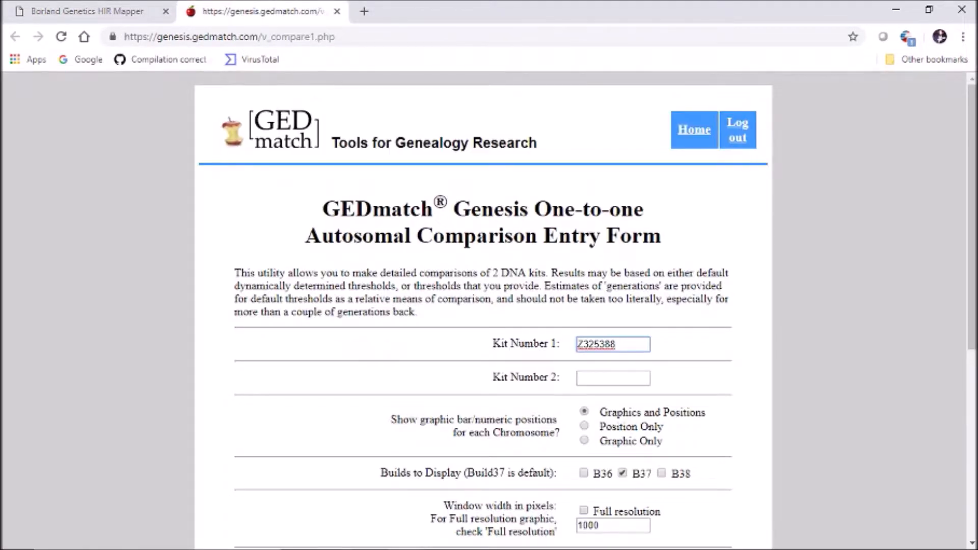
pyautogui.click(613, 378)
pyautogui.hotkey('ctrl', 'v')
pyautogui.scroll(-2, 483, 311)
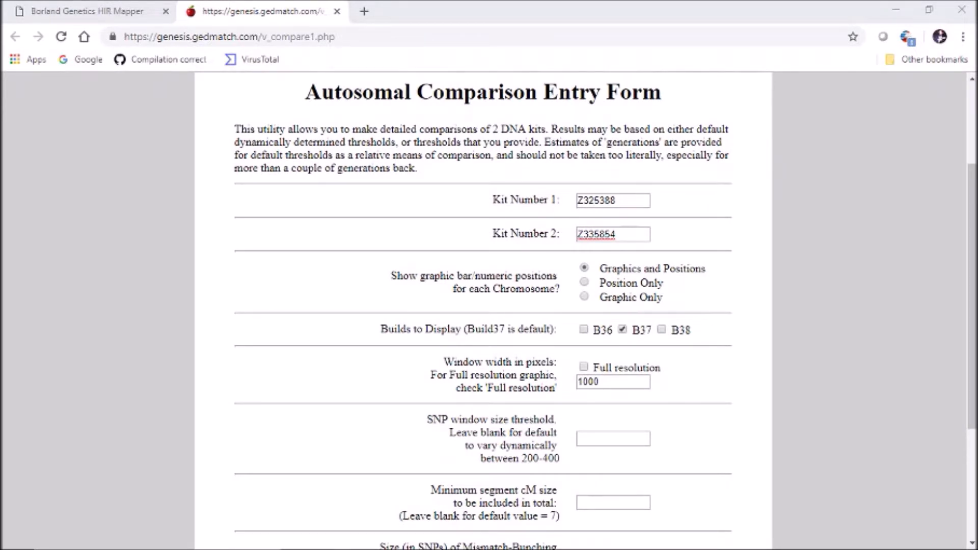
pyautogui.hotkey('alt', 'Tab')
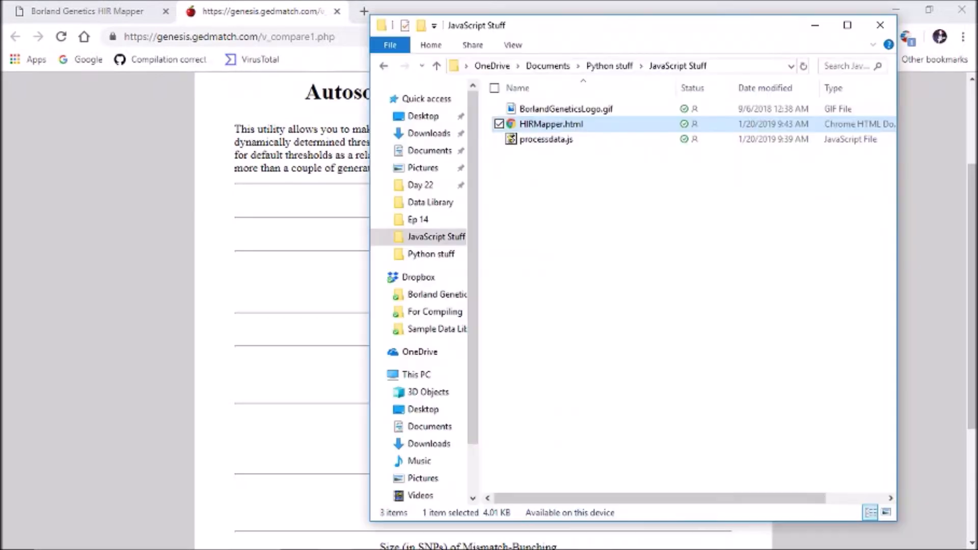
pyautogui.hotkey('alt', 'Tab')
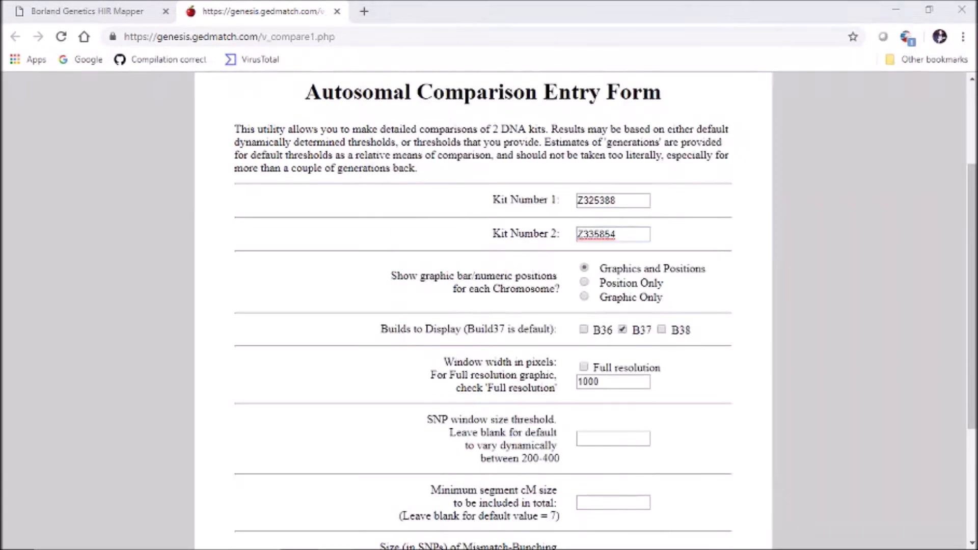
pyautogui.scroll(-4, 483, 311)
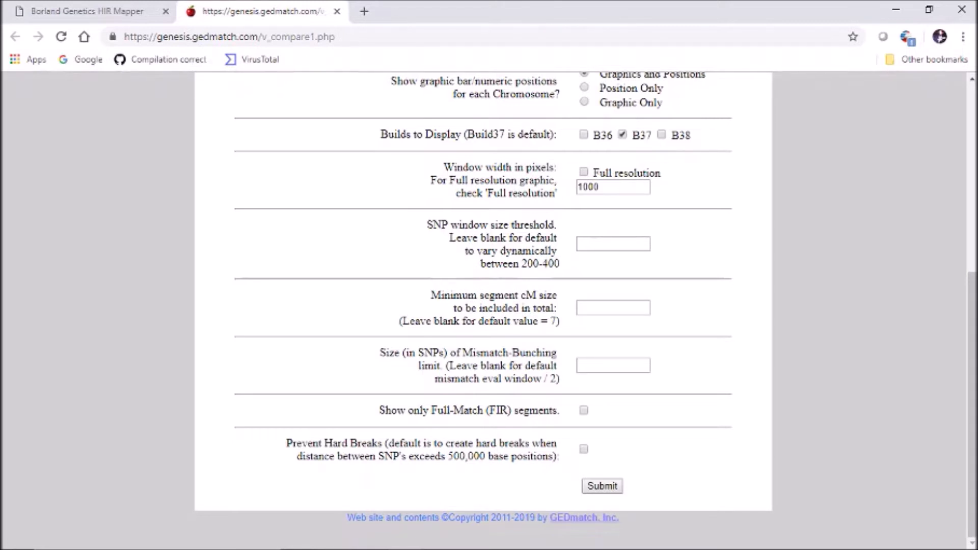
pyautogui.click(603, 487)
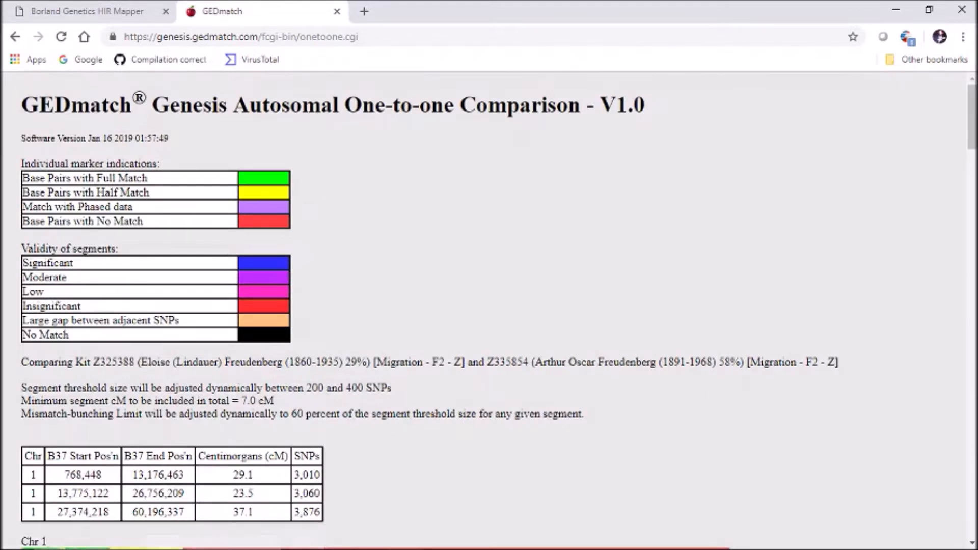
# Step: Copy the entire one-to-one comparison result and paste it as the HIR segment data in the HIR Mapper
pyautogui.moveTo(21, 100); pyautogui.dragTo(19, 549)
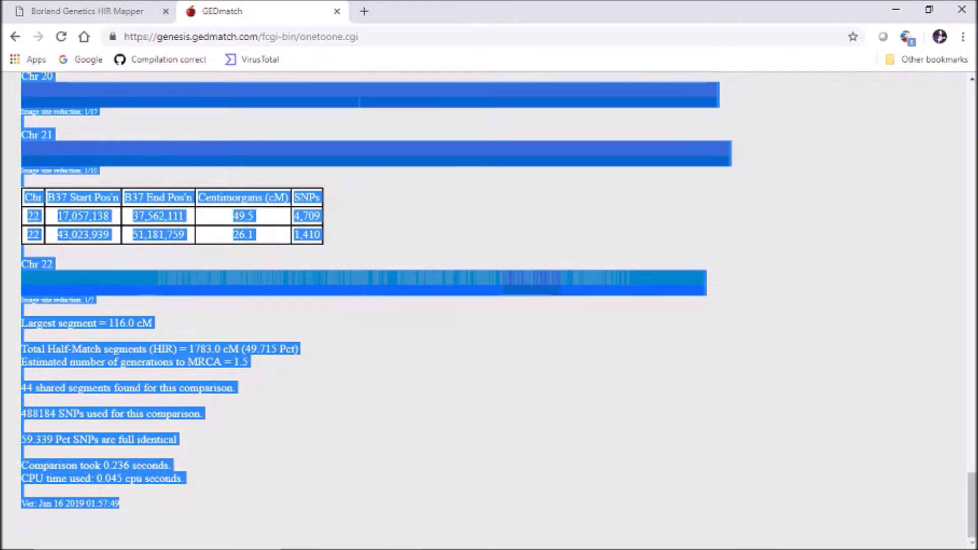
pyautogui.click(86, 10)
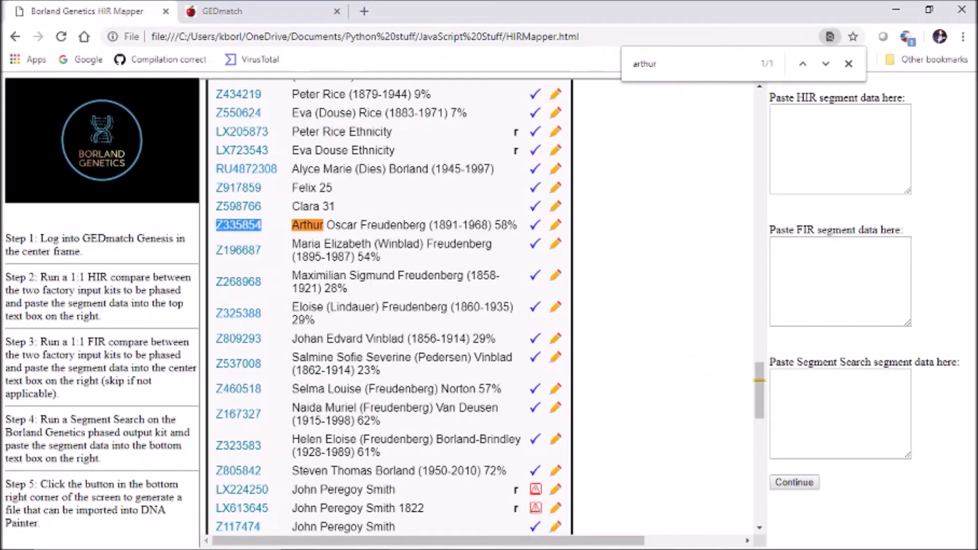
pyautogui.click(840, 148)
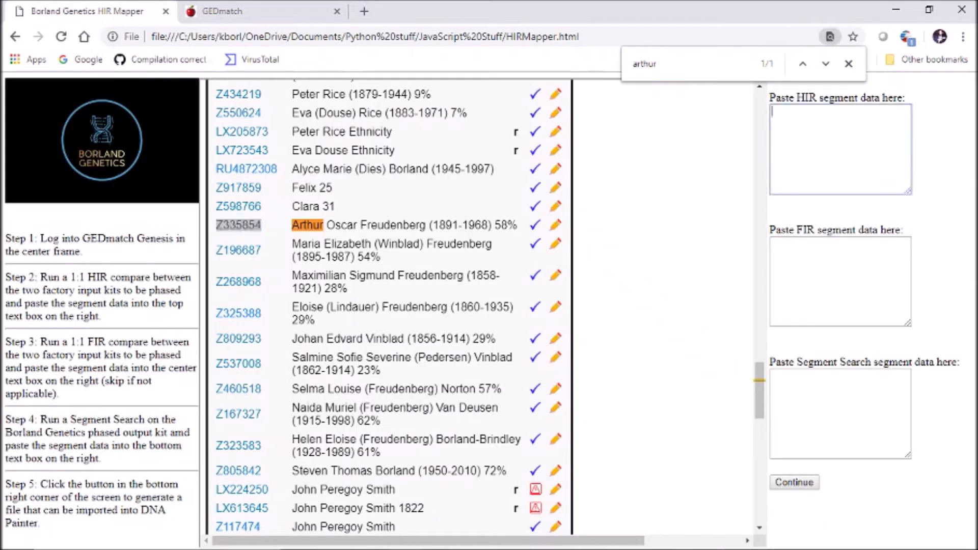
pyautogui.hotkey('ctrl', 'v')
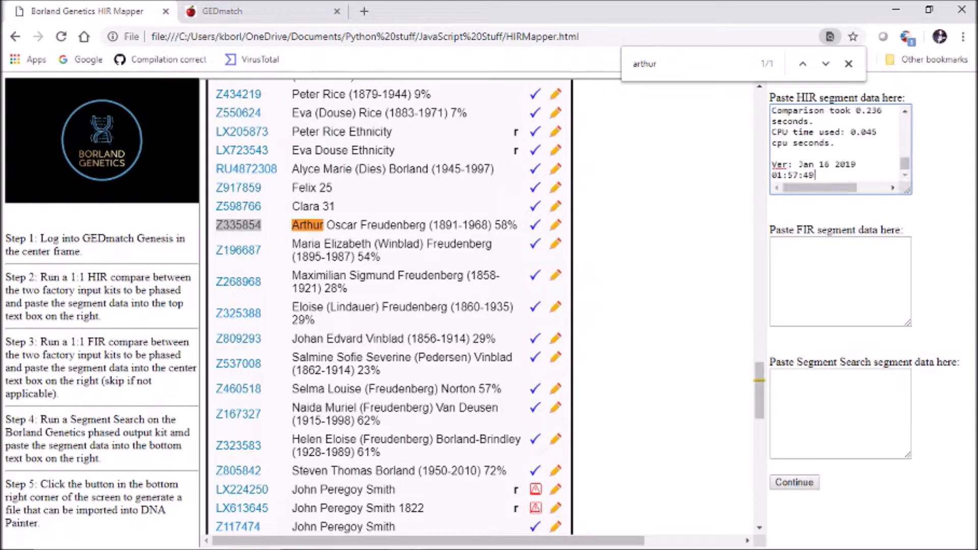
pyautogui.click(840, 281)
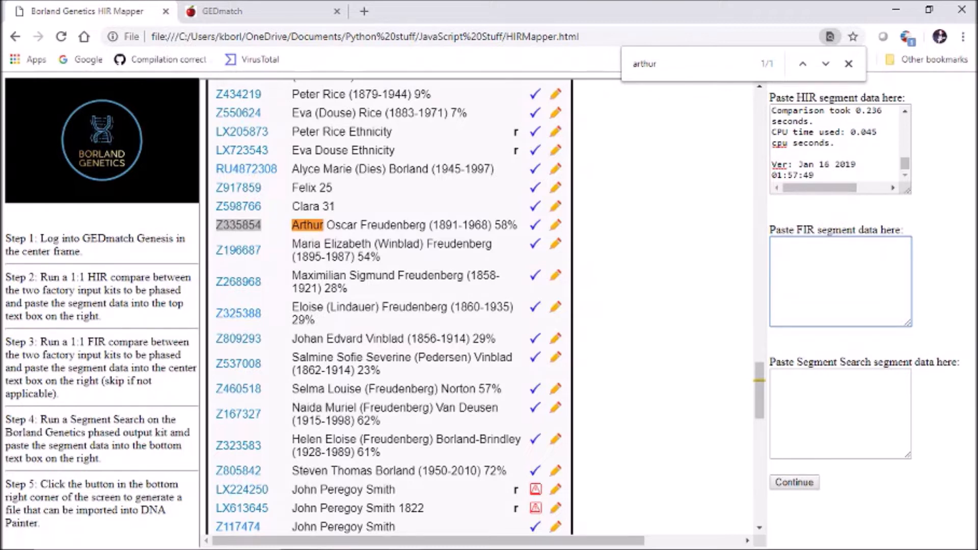
pyautogui.click(840, 413)
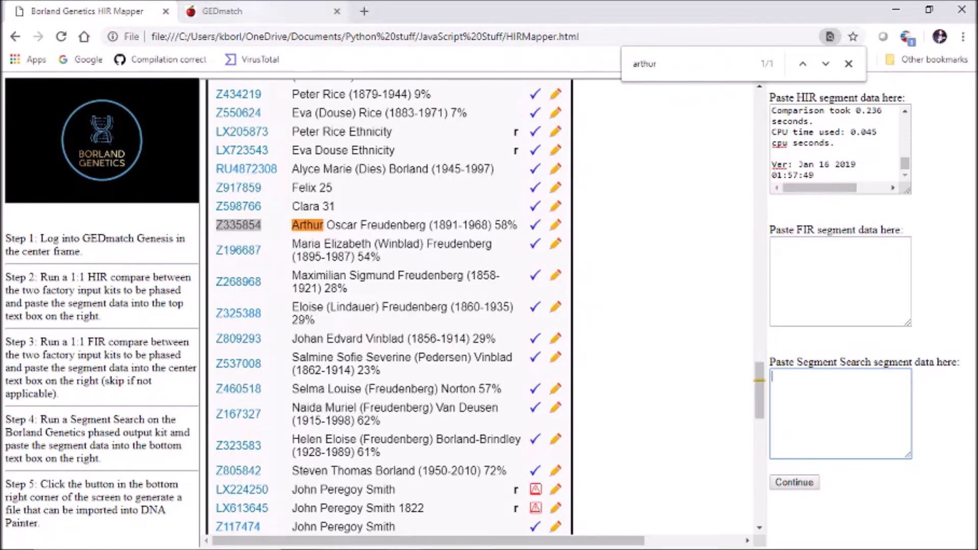
# Step: Copy the first compared kit's number from the one-to-one comparison result and close that results page
pyautogui.click(260, 11)
pyautogui.scroll(10, 489, 311)
pyautogui.scroll(20, 490, 311)
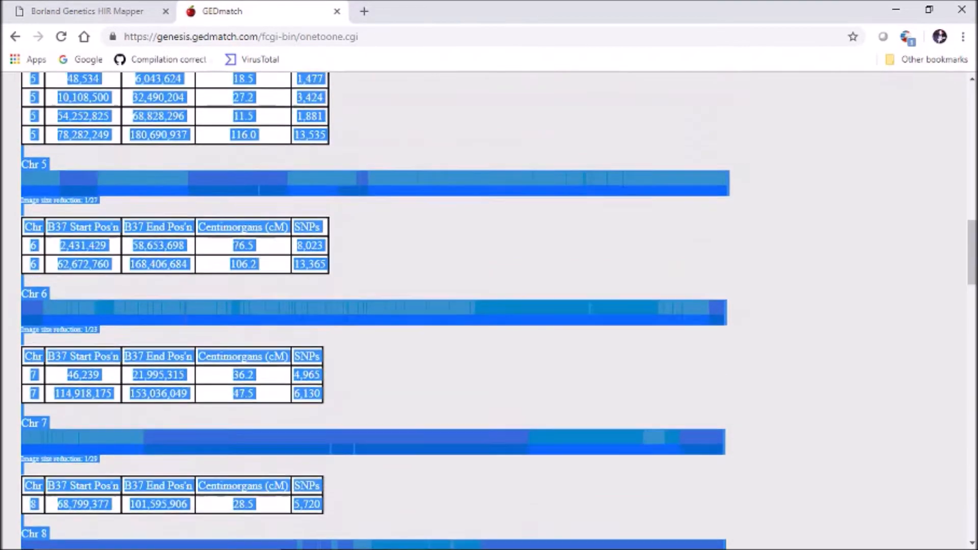
pyautogui.moveTo(972, 185); pyautogui.dragTo(973, 117)
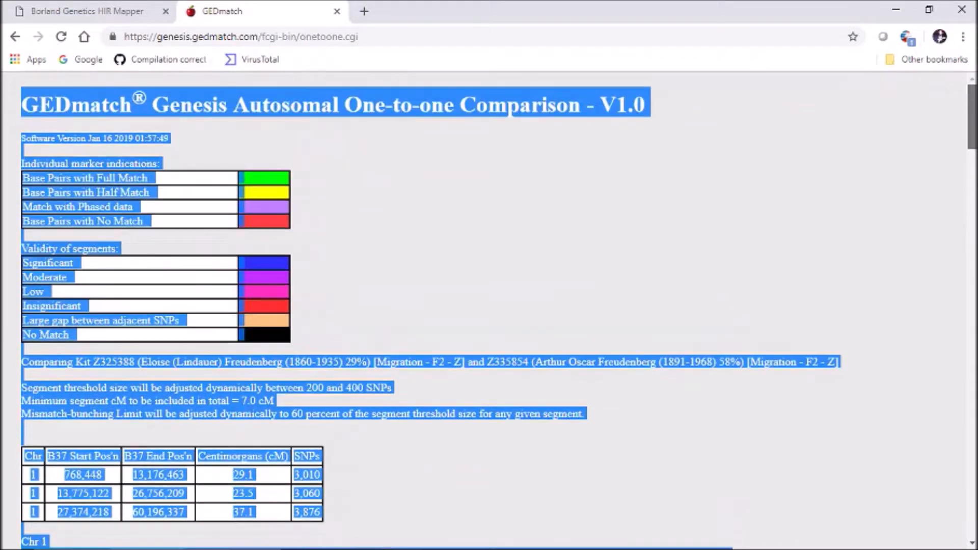
pyautogui.click(663, 245)
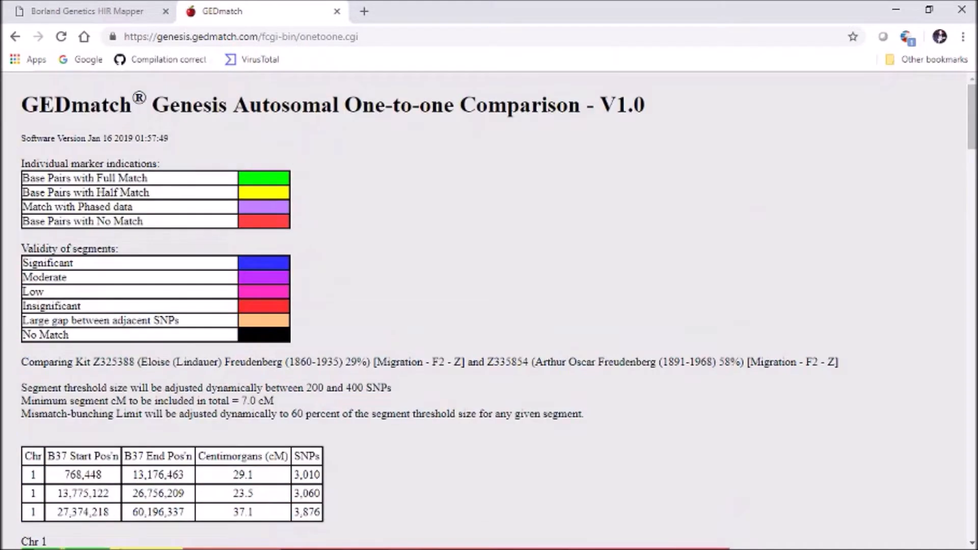
pyautogui.moveTo(93, 362); pyautogui.dragTo(135, 362)
pyautogui.hotkey('ctrl', 'c')
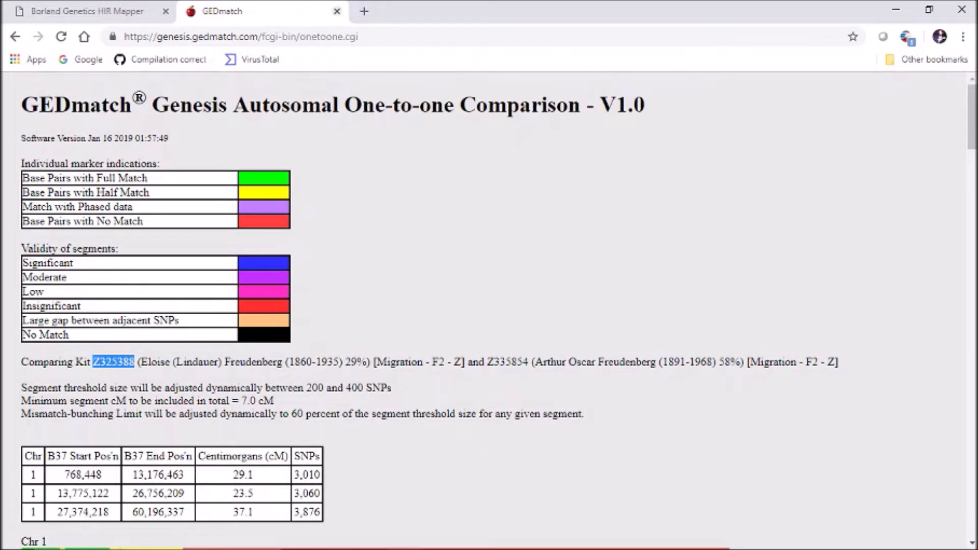
pyautogui.click(337, 11)
# Step: Open Segment Search in the embedded GEDmatch page and enter the copied kit number as the kit to search
pyautogui.scroll(3, 390, 305)
pyautogui.scroll(20, 683, 451)
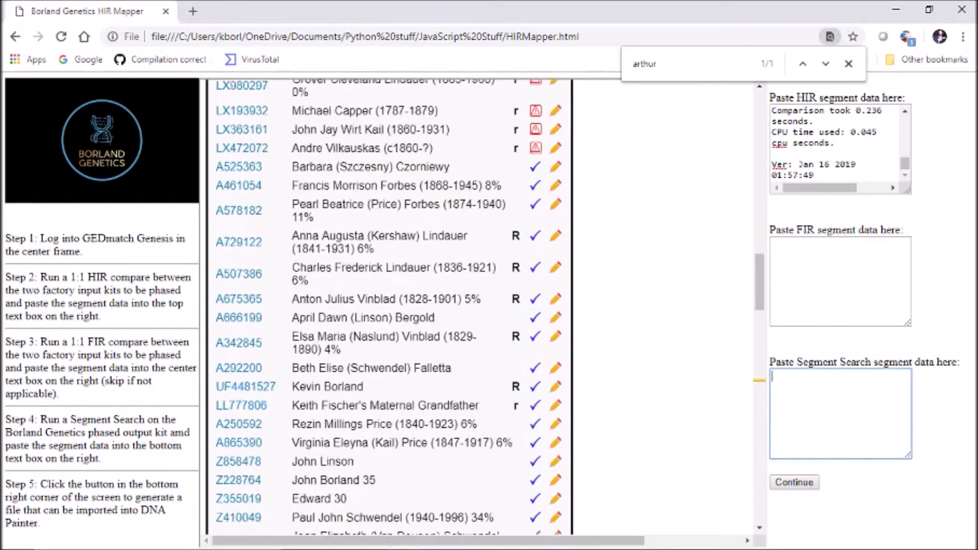
pyautogui.scroll(-7, 683, 451)
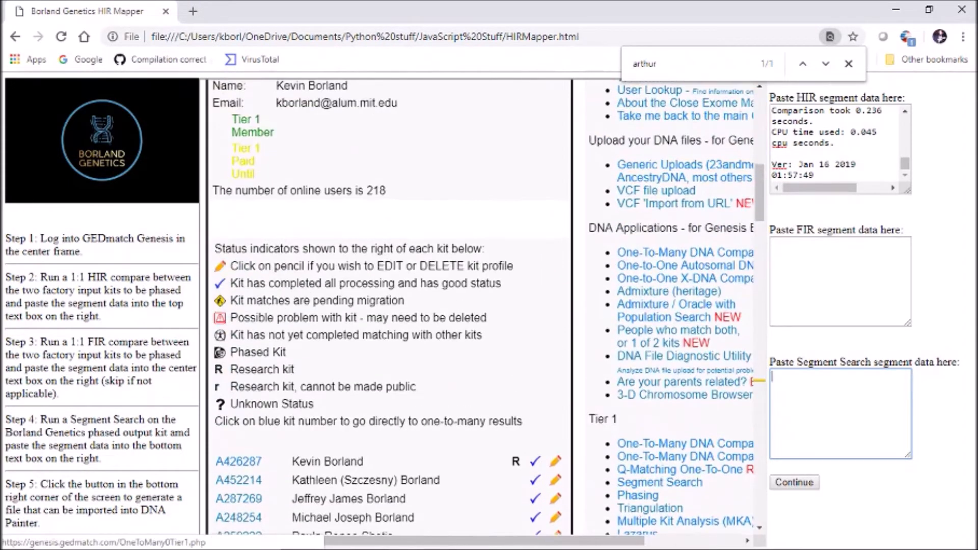
pyautogui.click(660, 124)
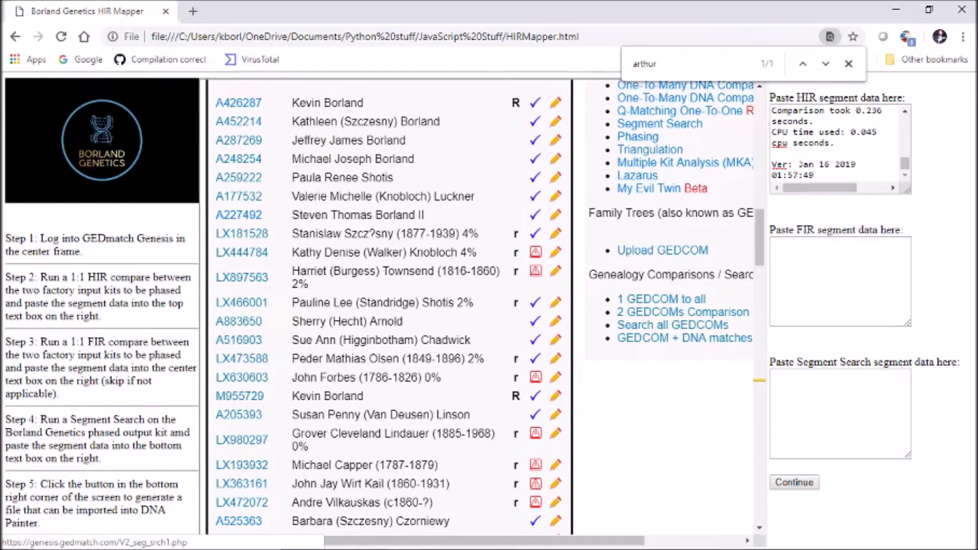
pyautogui.click(644, 285)
pyautogui.hotkey('ctrl', 'v')
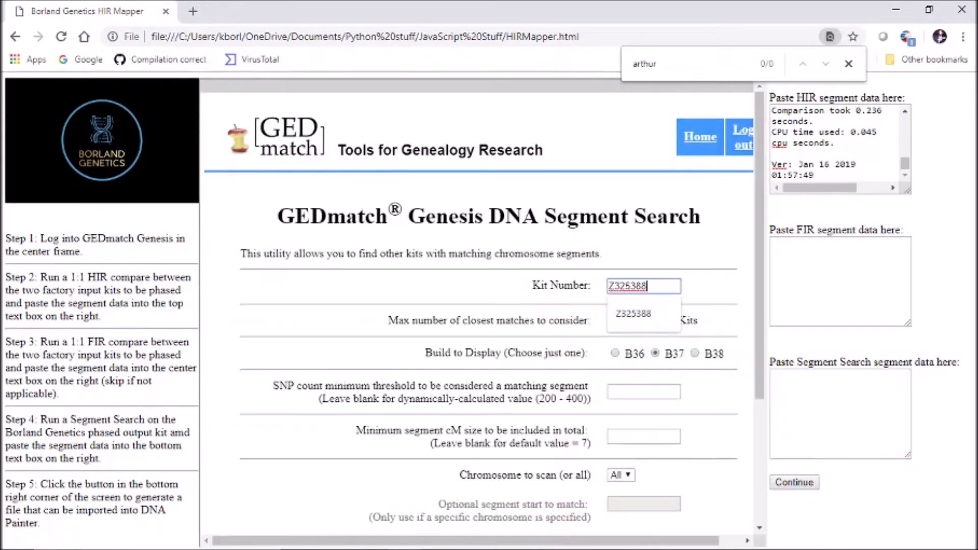
# Step: Run the segment search with the default settings, leaving the SNP count minimum threshold blank
pyautogui.click(713, 295)
pyautogui.scroll(-4, 713, 296)
pyautogui.scroll(-1, 482, 301)
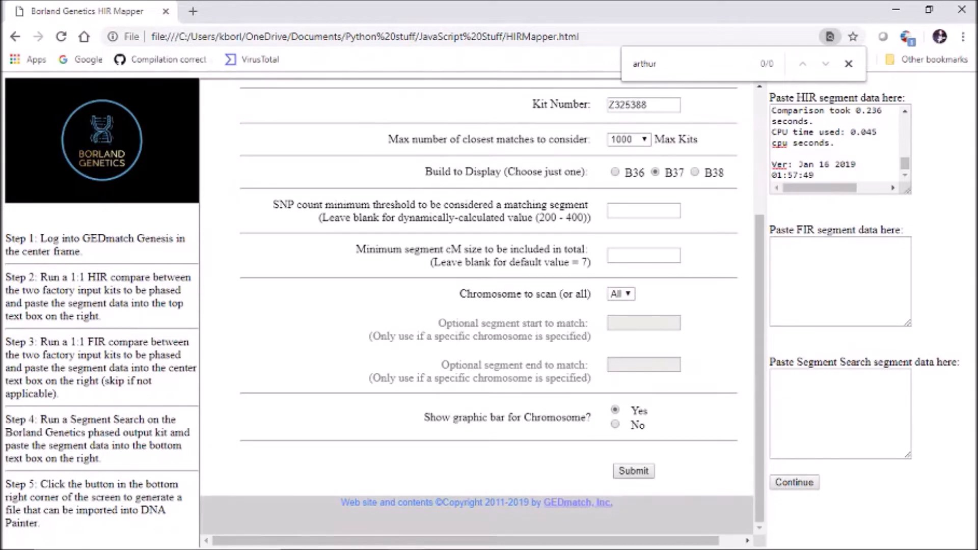
pyautogui.click(645, 210)
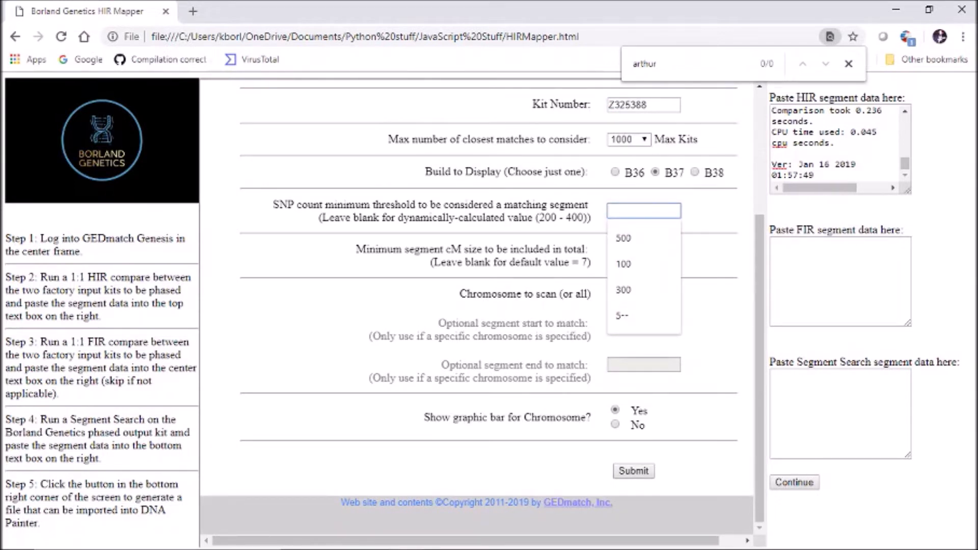
pyautogui.click(713, 250)
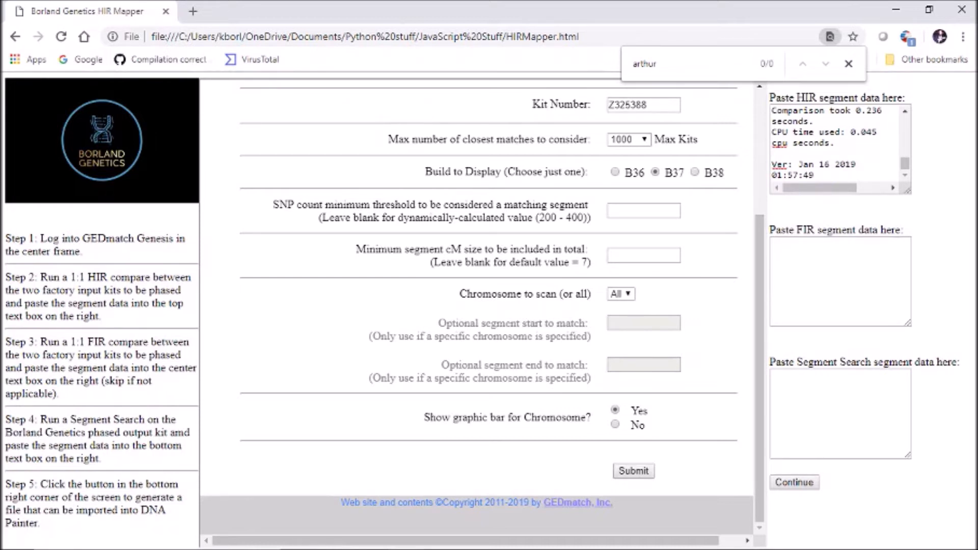
pyautogui.click(634, 471)
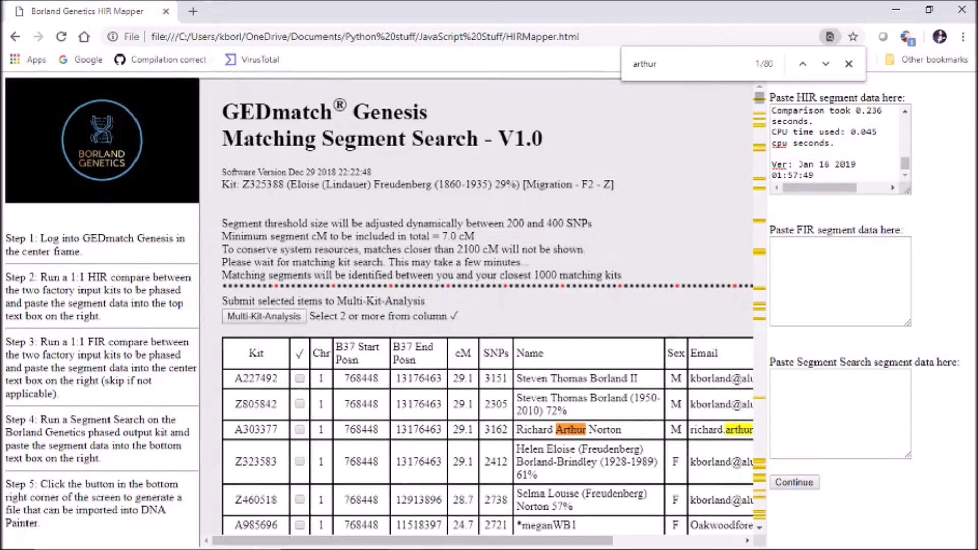
# Step: Copy the entire Matching Segment Search result and paste it as the Segment Search data in the HIR Mapper
pyautogui.moveTo(759, 98); pyautogui.dragTo(759, 145)
pyautogui.moveTo(244, 138); pyautogui.dragTo(364, 505)
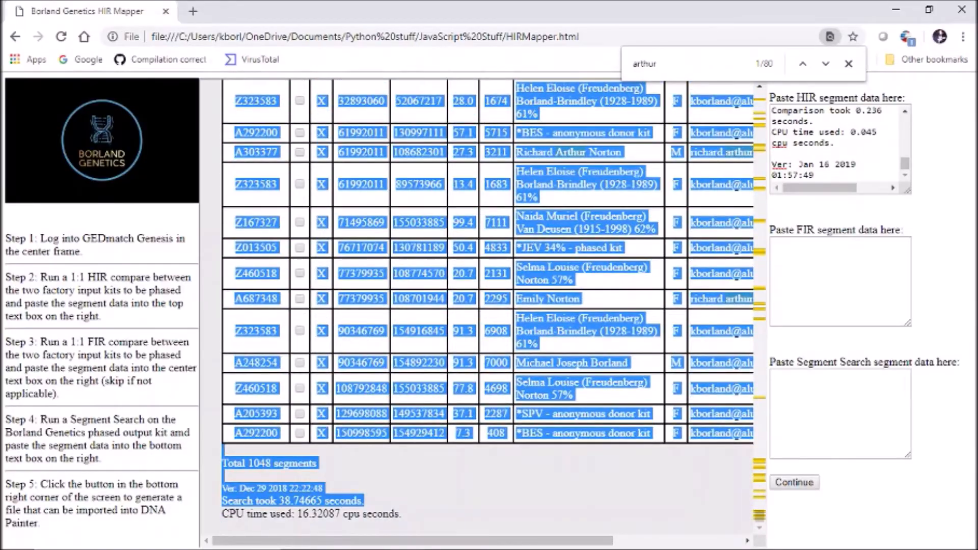
pyautogui.click(840, 413)
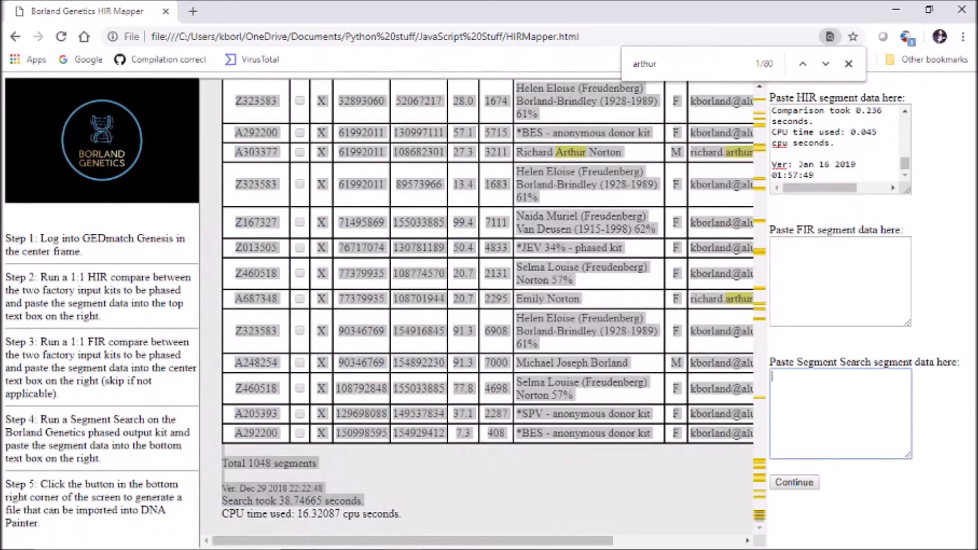
pyautogui.hotkey('ctrl', 'v')
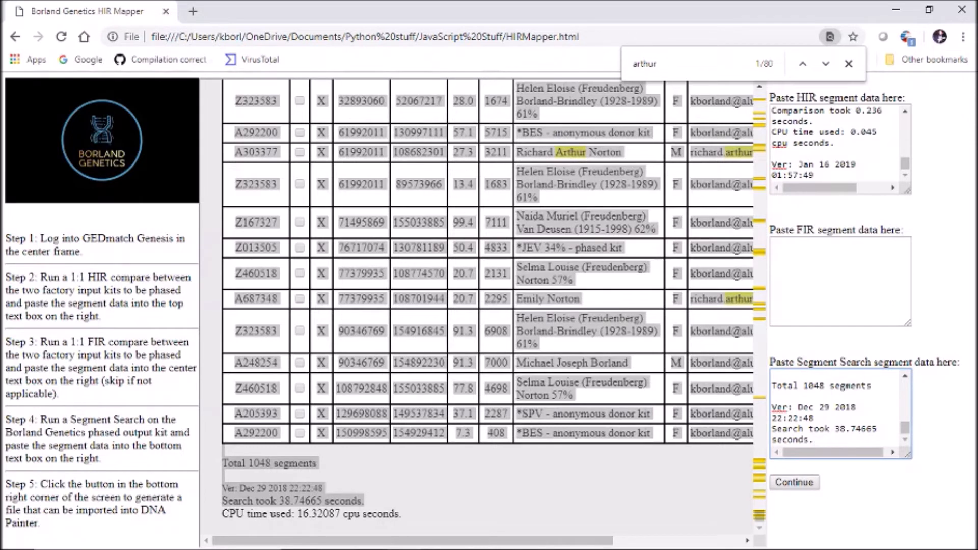
# Step: Proceed to the close-relative marking stage without FIR data and close the page text search
pyautogui.click(795, 483)
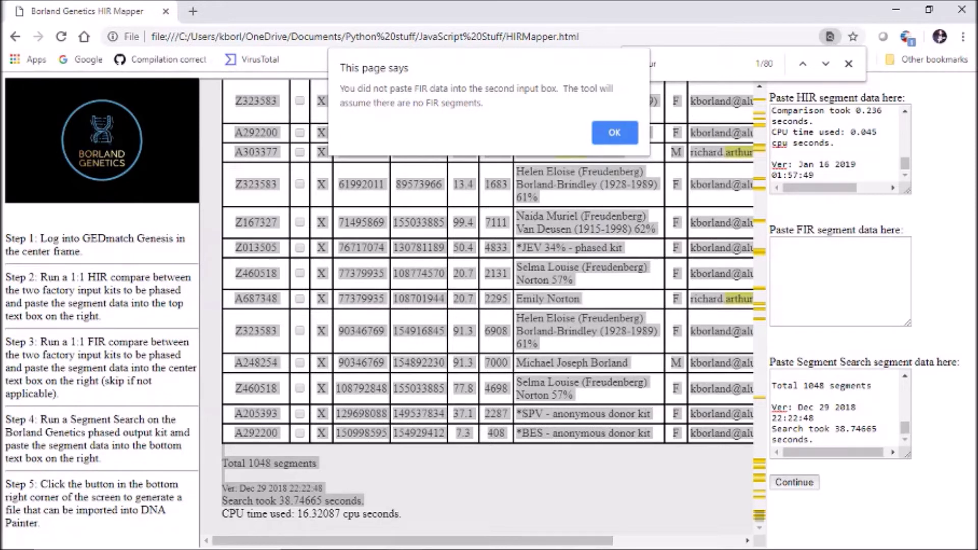
pyautogui.press('Return')
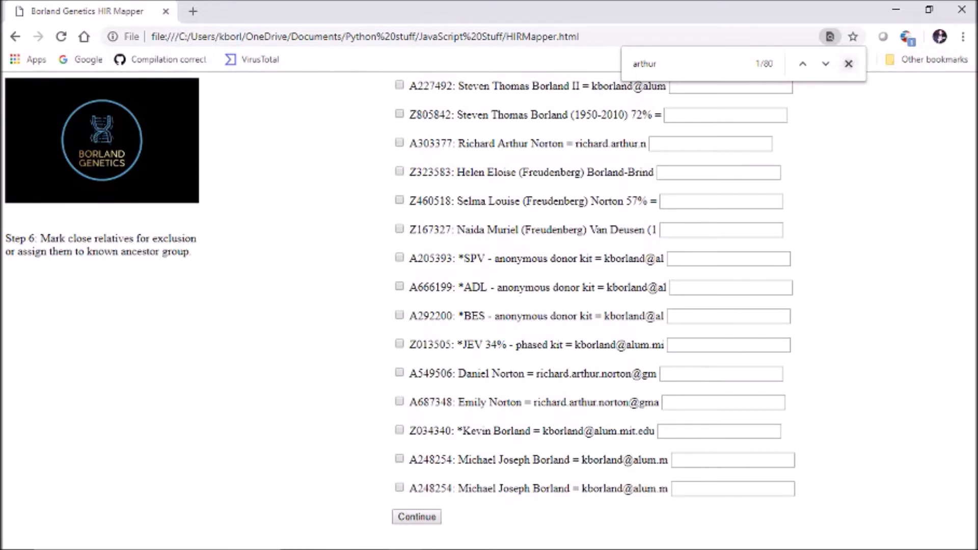
pyautogui.click(848, 63)
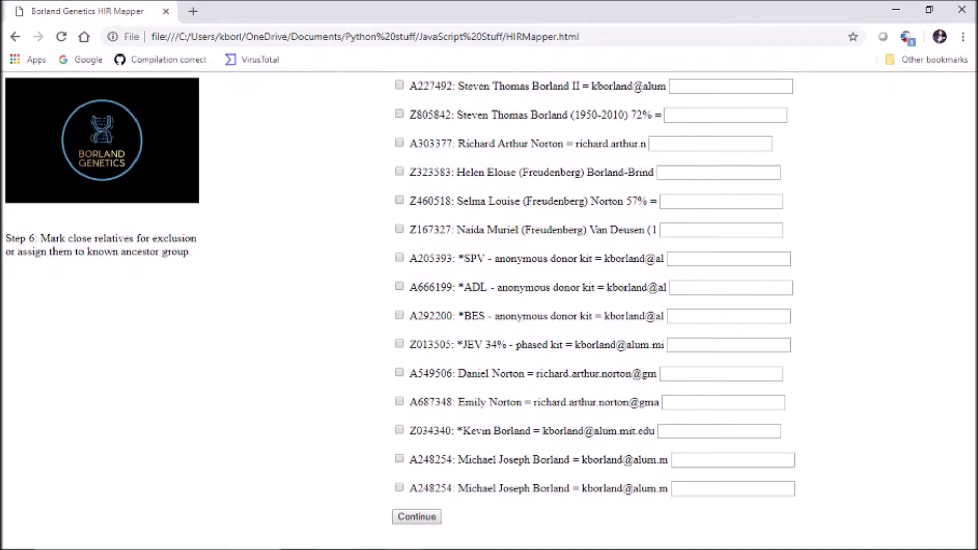
# Step: Mark the first two, the fourth to sixth and the last three listed kits as close relatives for exclusion
pyautogui.click(400, 172)
pyautogui.click(400, 201)
pyautogui.click(400, 229)
pyautogui.click(400, 85)
pyautogui.click(400, 113)
pyautogui.click(400, 430)
pyautogui.click(399, 459)
pyautogui.click(399, 488)
# Step: Assign the ADL and SPV anonymous donor kits to the male ancestor's group by entering his first name for both
pyautogui.click(731, 287)
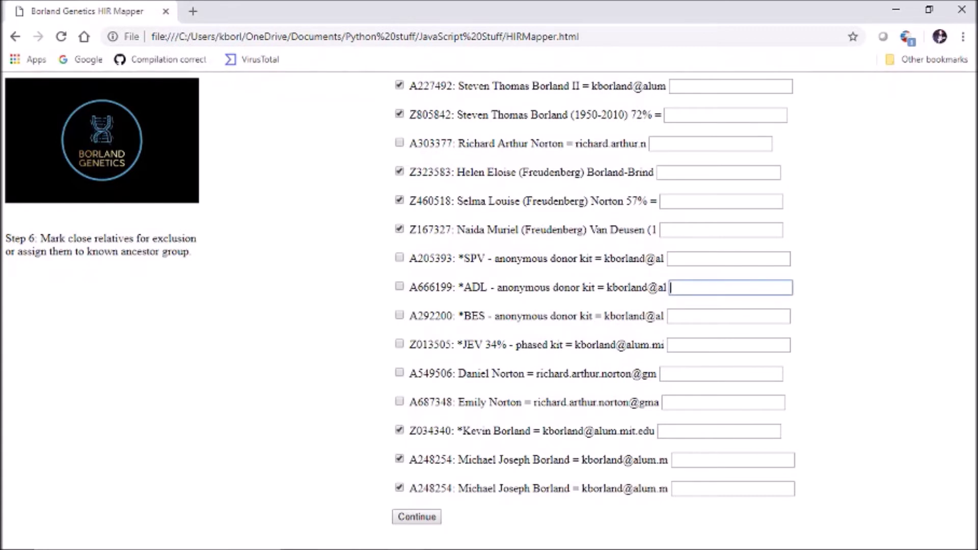
pyautogui.write('Charles')
pyautogui.click(729, 259)
pyautogui.write('Charles')
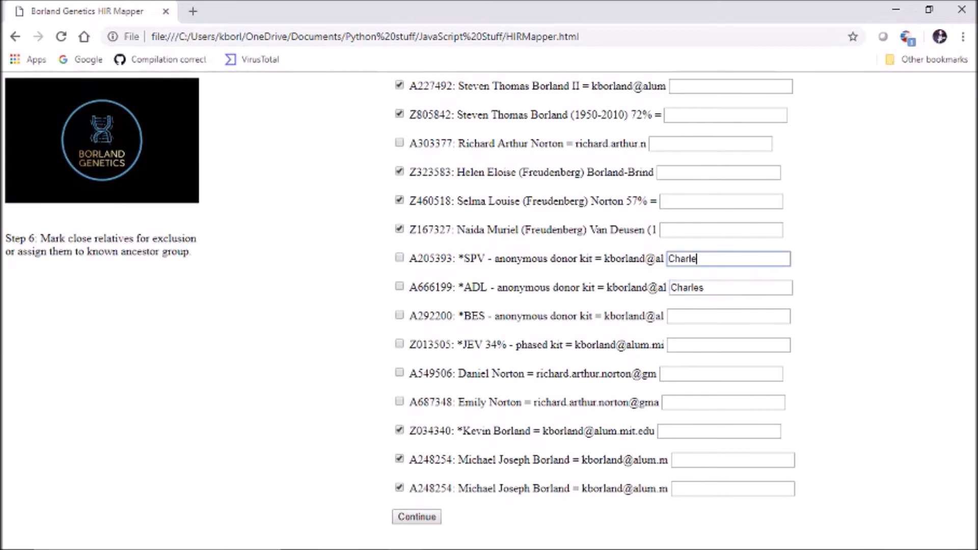
# Step: Assign the third and eleventh listed kits to the female ancestor's group by entering her first name for both
pyautogui.click(711, 144)
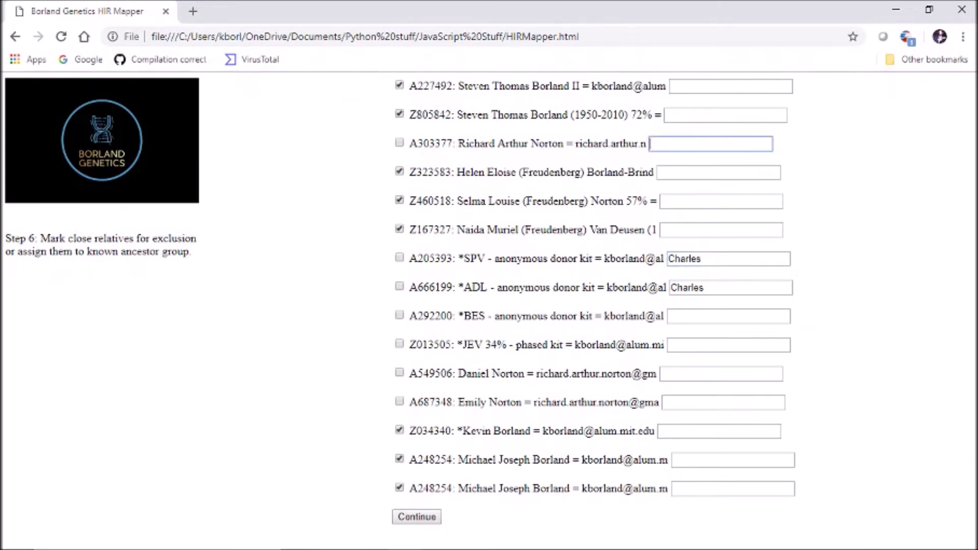
pyautogui.write('Anna')
pyautogui.click(721, 374)
pyautogui.write('Anna')
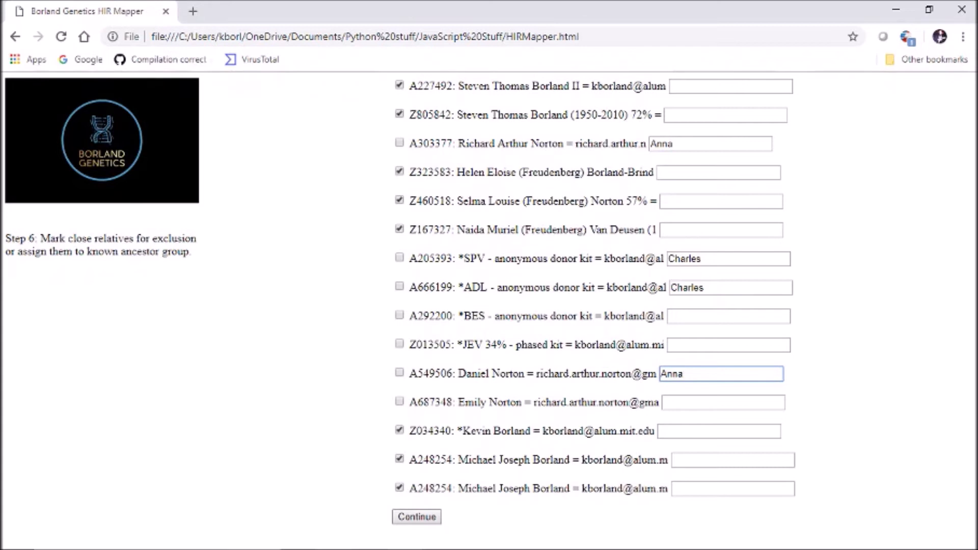
# Step: Submit the relative assignments and choose to split the HIR blocks into segments
pyautogui.click(417, 518)
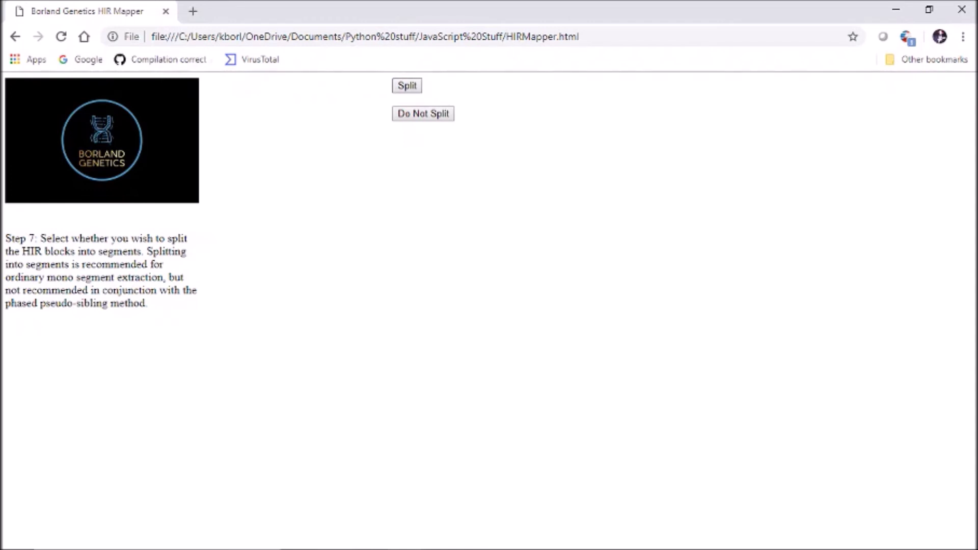
pyautogui.click(408, 86)
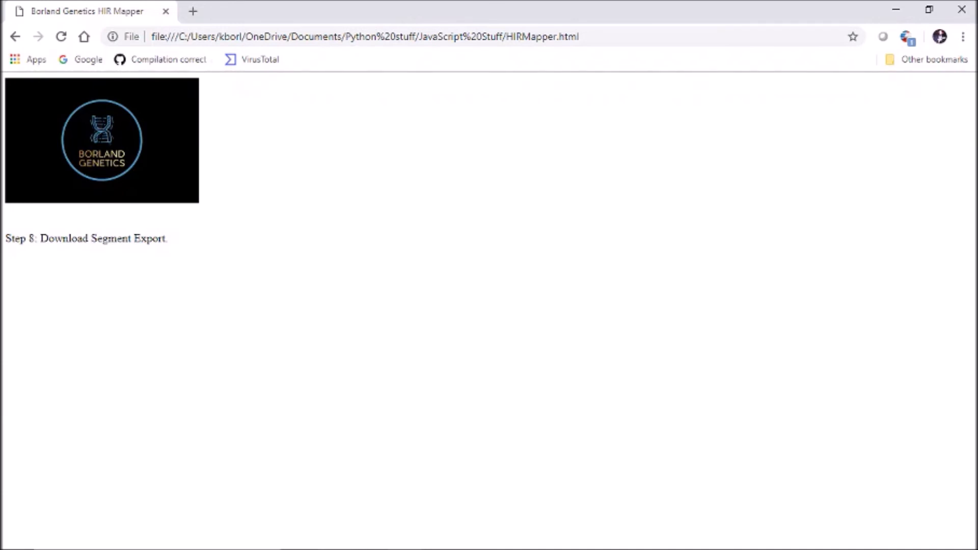
# Step: Show the browser's developer console, examine the segment entries of the first logged array and collapse it again
pyautogui.hotkey('ctrl', 'shift', 'j')
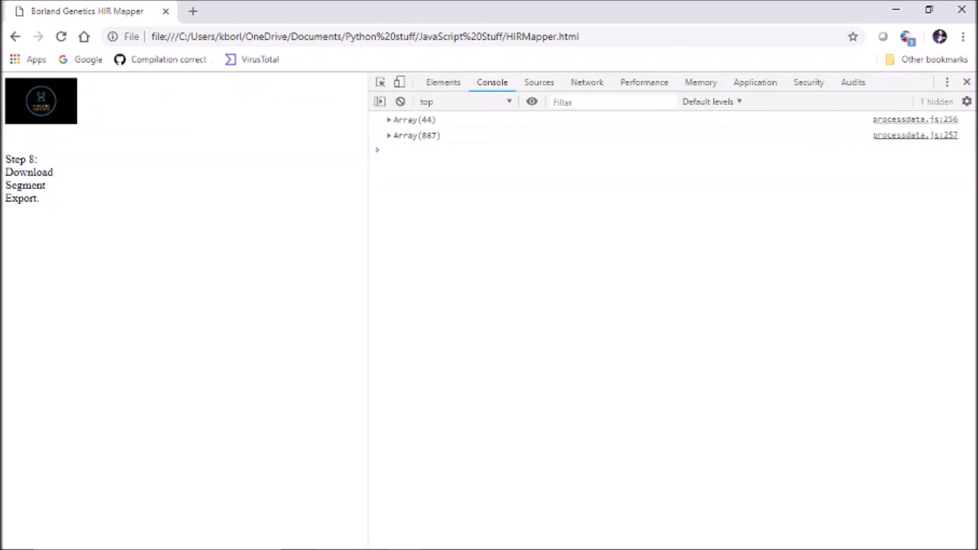
pyautogui.click(389, 121)
pyautogui.scroll(-3, 668, 326)
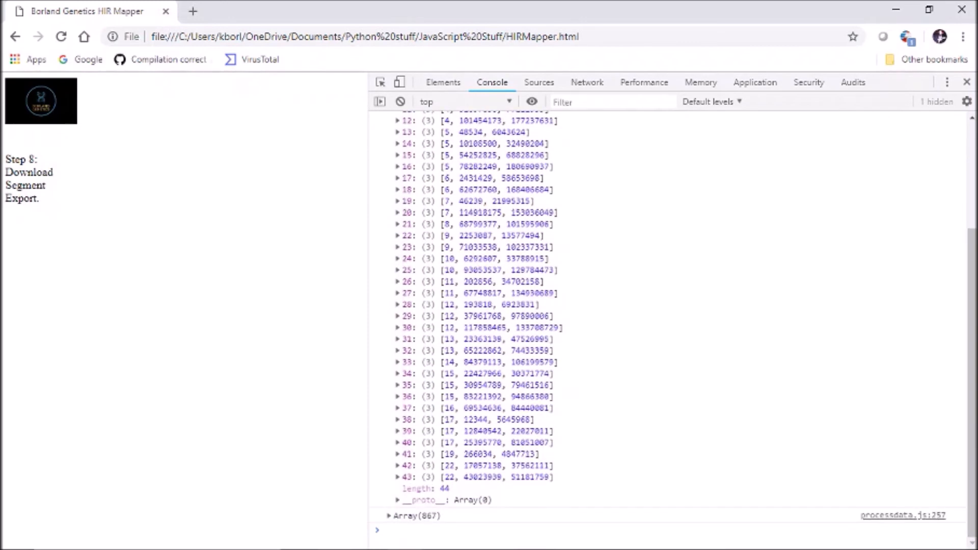
pyautogui.scroll(3, 668, 326)
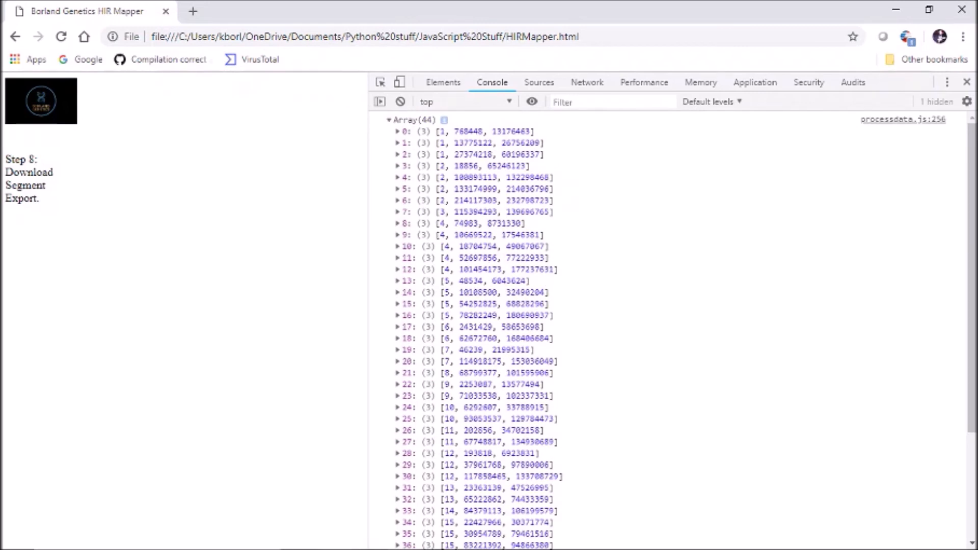
pyautogui.click(389, 120)
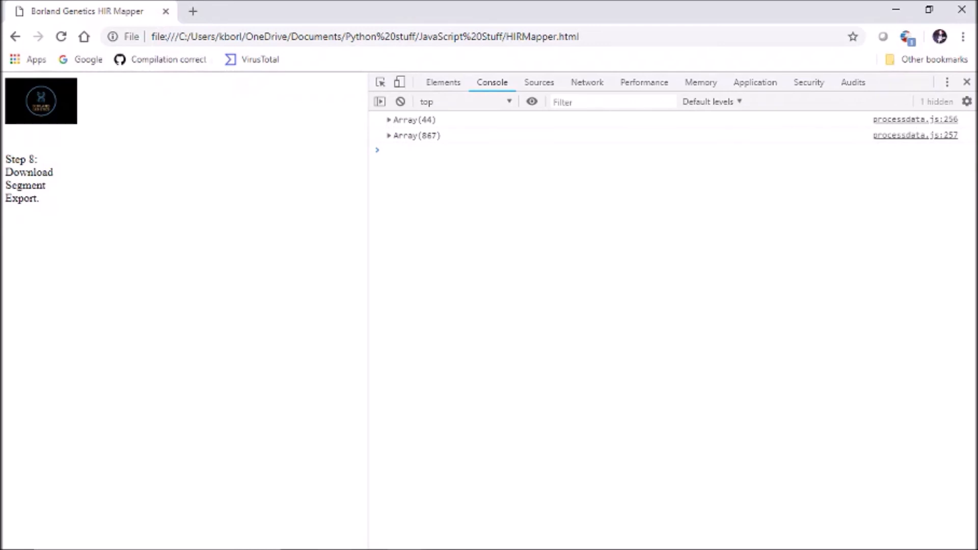
# Step: Expand the second logged array's ranges 0–99 and 800–866 and examine their segment matches and ancestor group labels
pyautogui.click(390, 136)
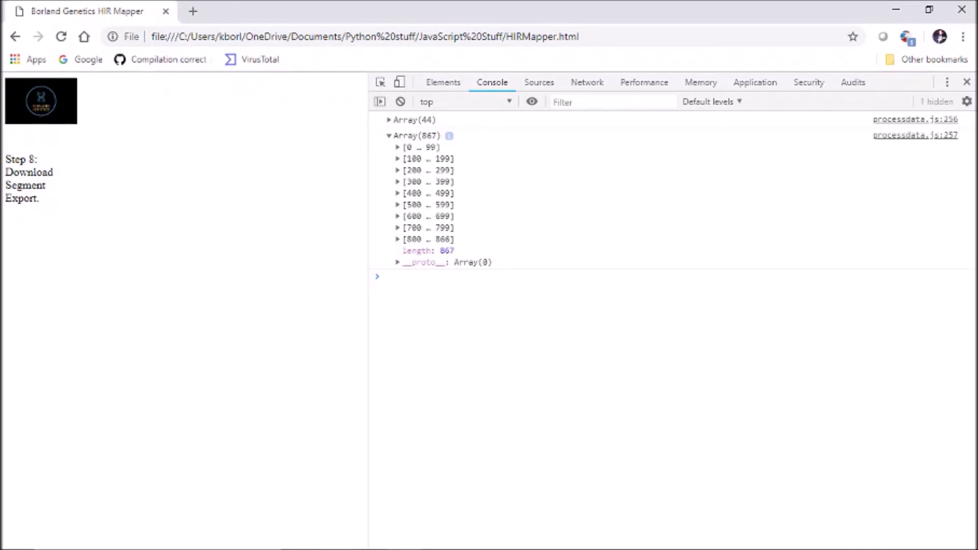
pyautogui.click(398, 148)
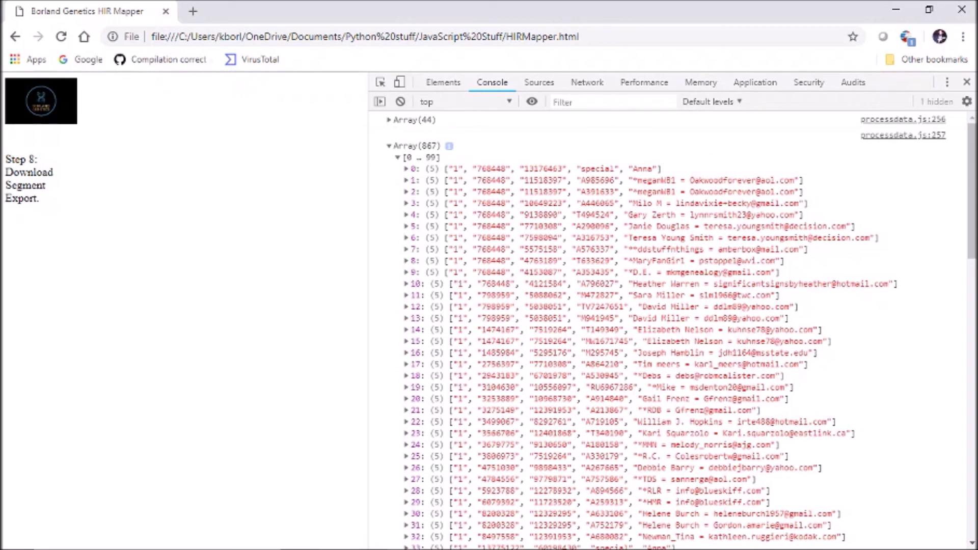
pyautogui.scroll(-18, 668, 326)
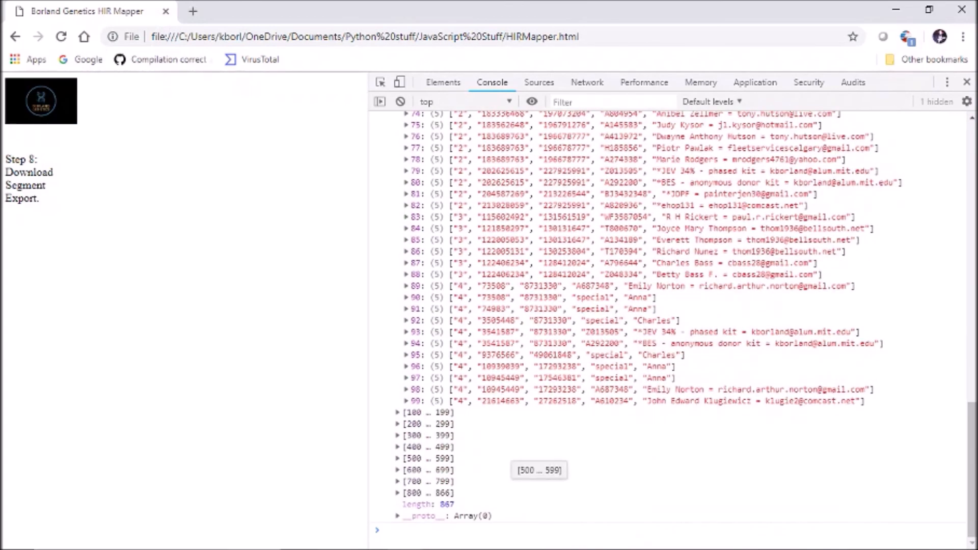
pyautogui.click(398, 493)
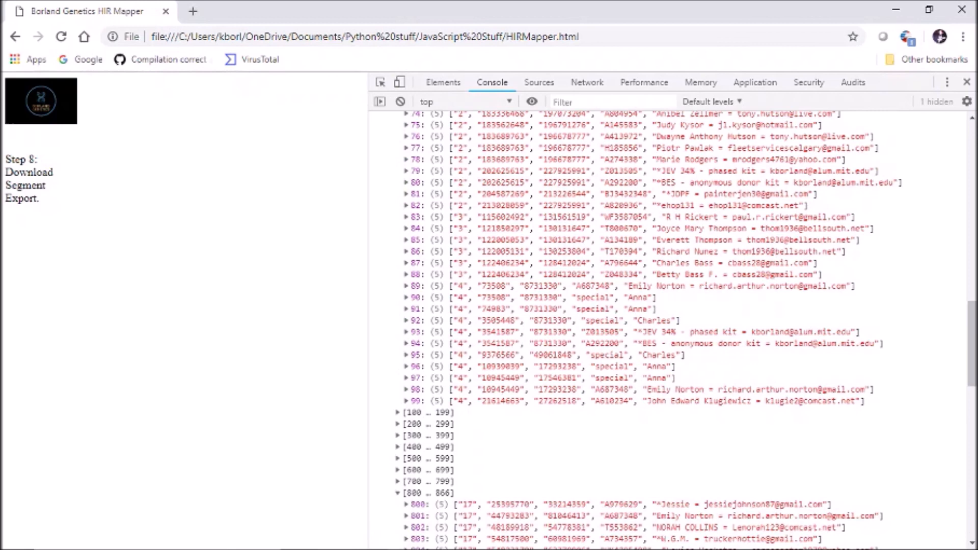
pyautogui.scroll(-4, 667, 326)
pyautogui.scroll(-7, 667, 326)
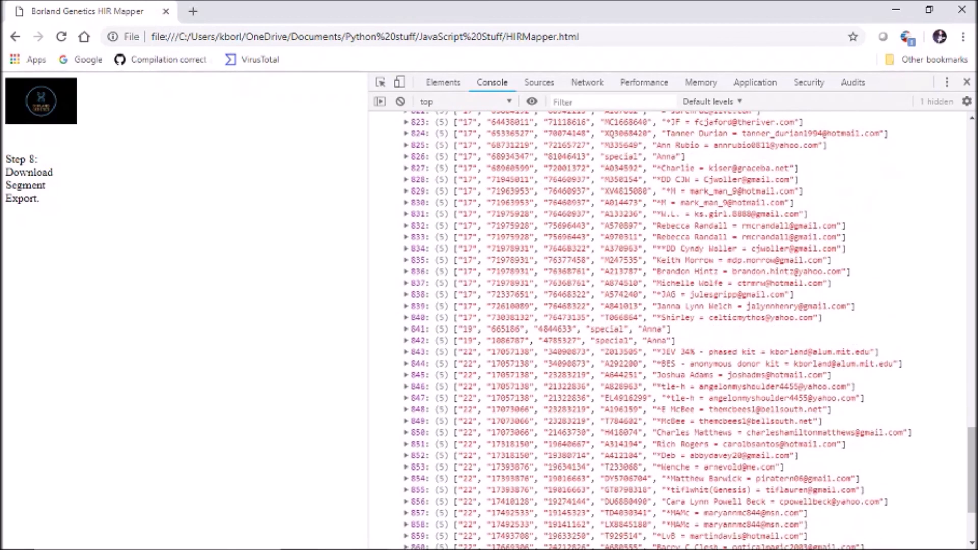